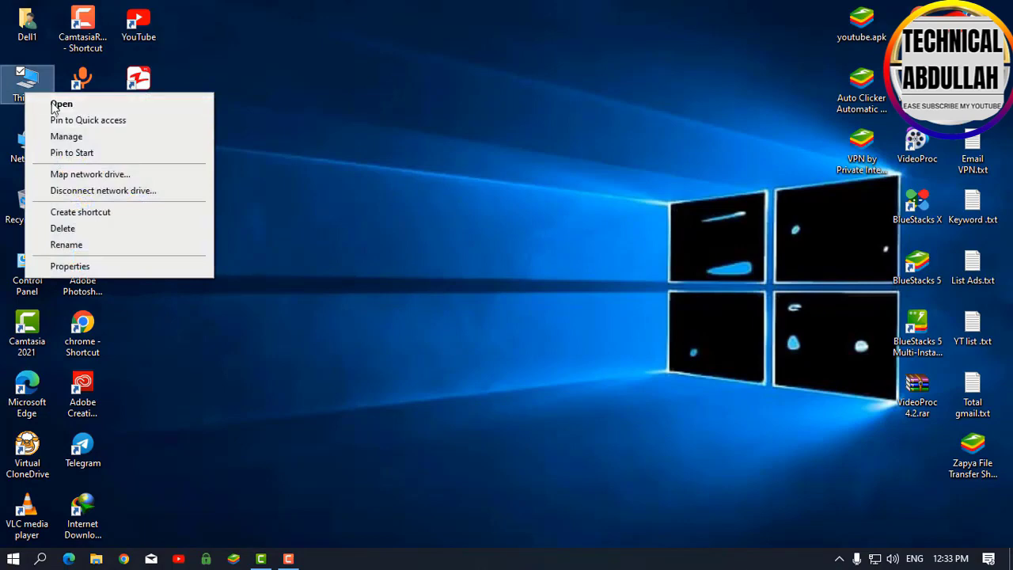
Open This PC and check the free space in the properties of Local Disk (C:)
click(59, 103)
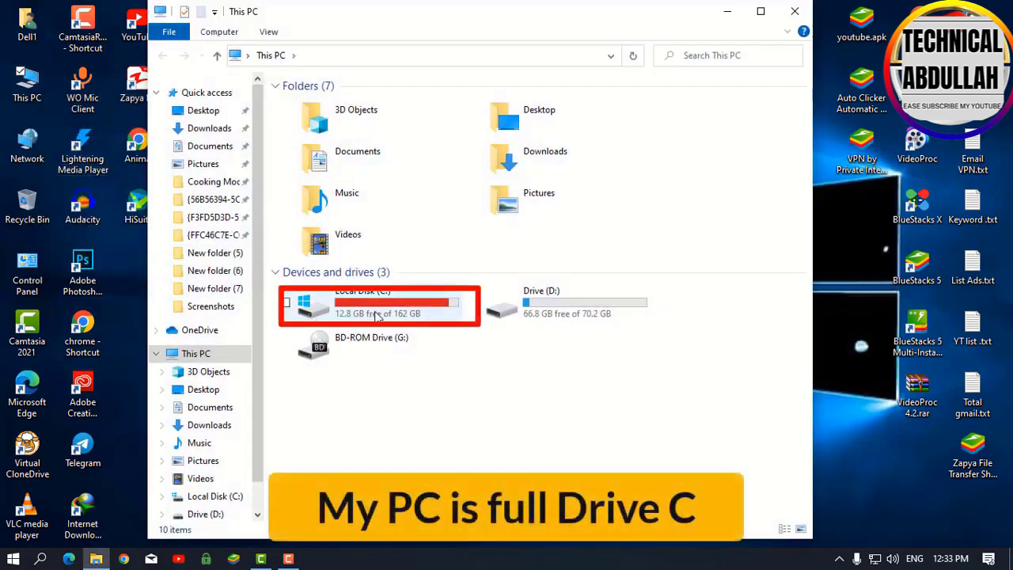
right_click(423, 311)
click(466, 293)
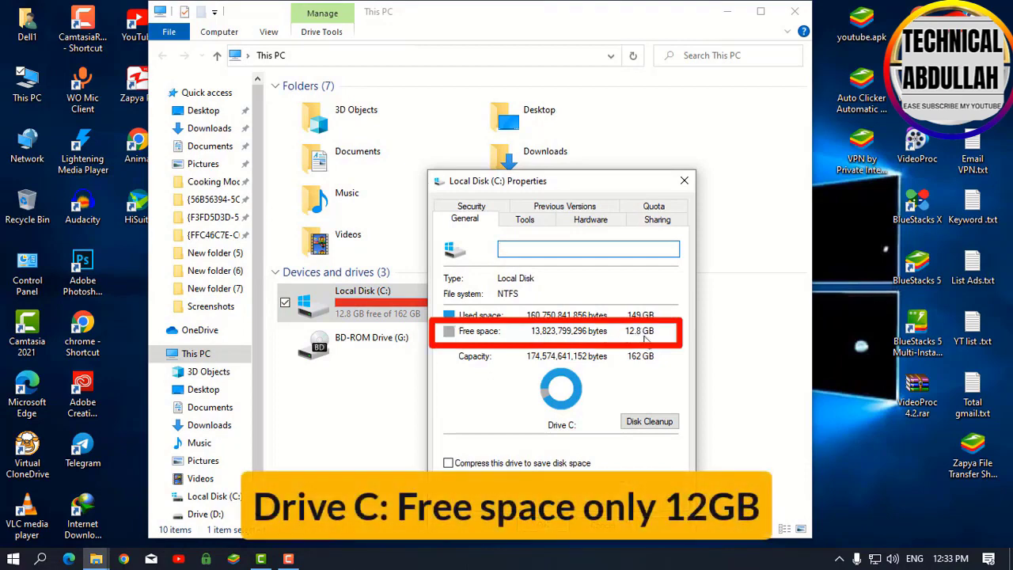
click(544, 524)
click(424, 445)
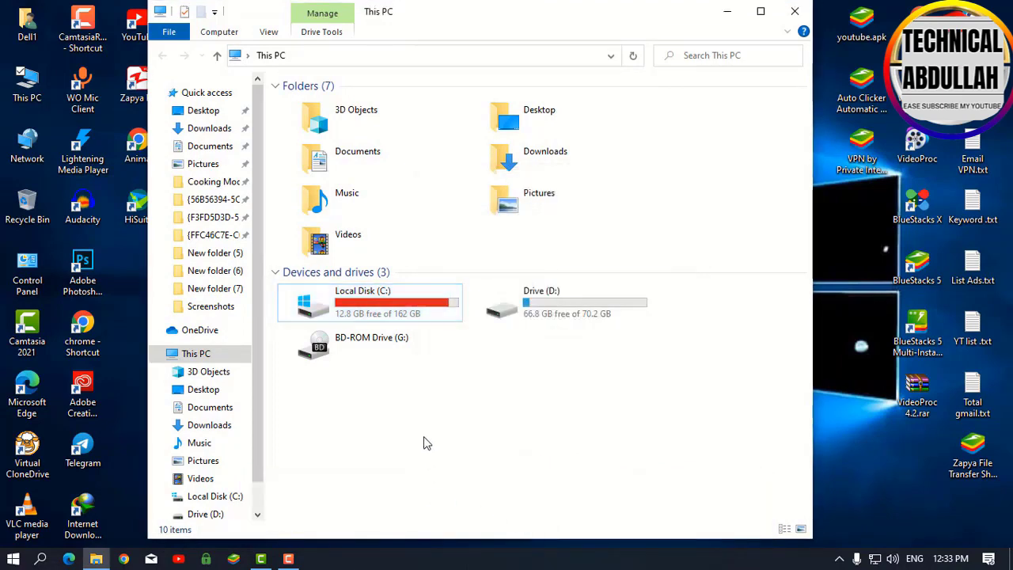
Check the free space in the properties of Drive (D:), and close the This PC window
right_click(527, 305)
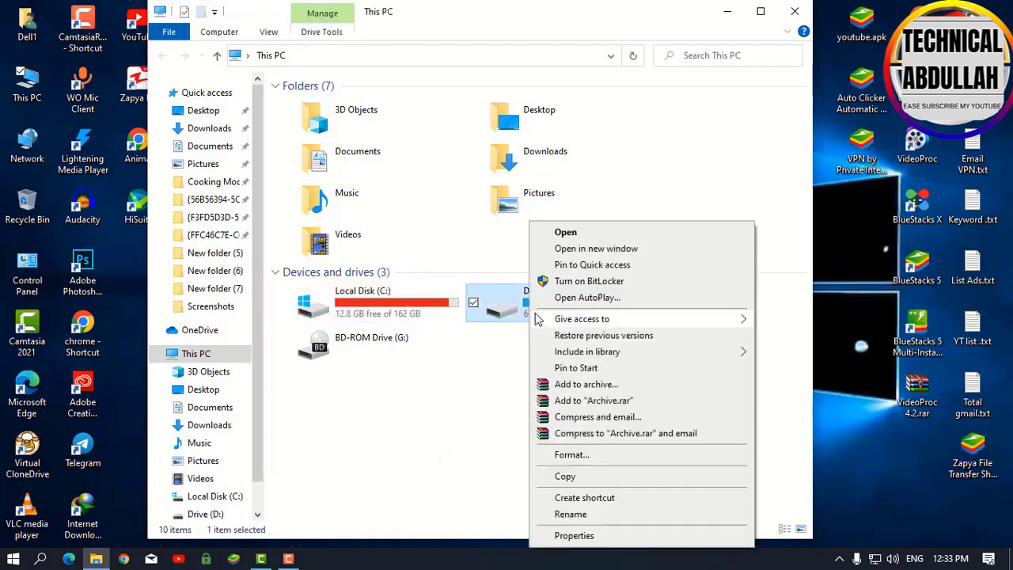
click(572, 537)
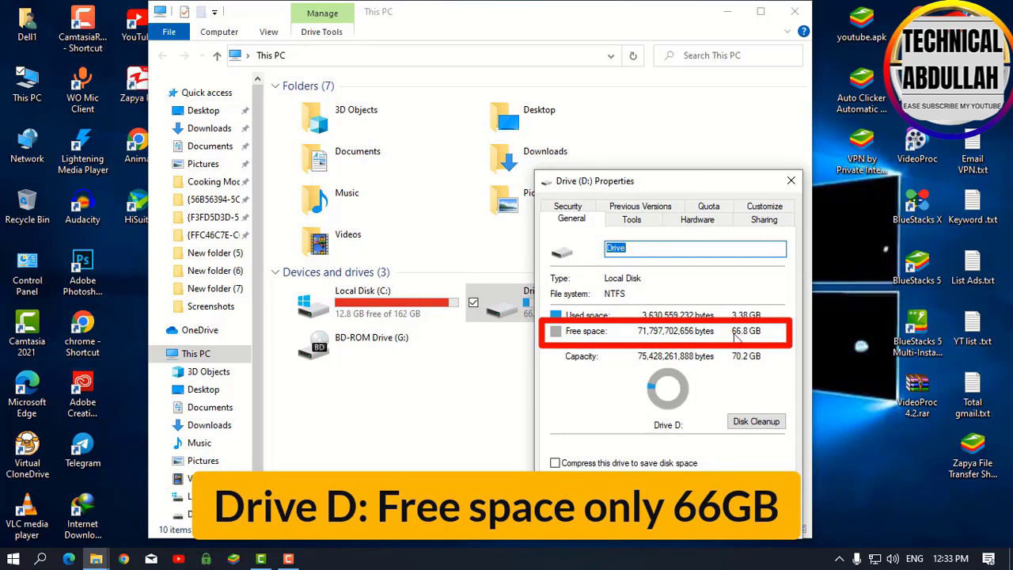
click(649, 523)
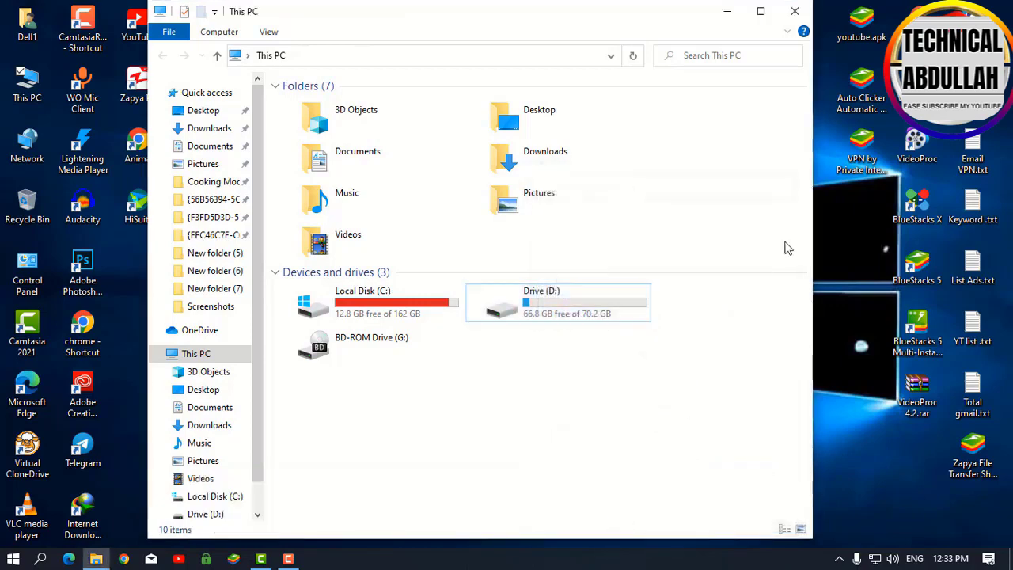
click(793, 14)
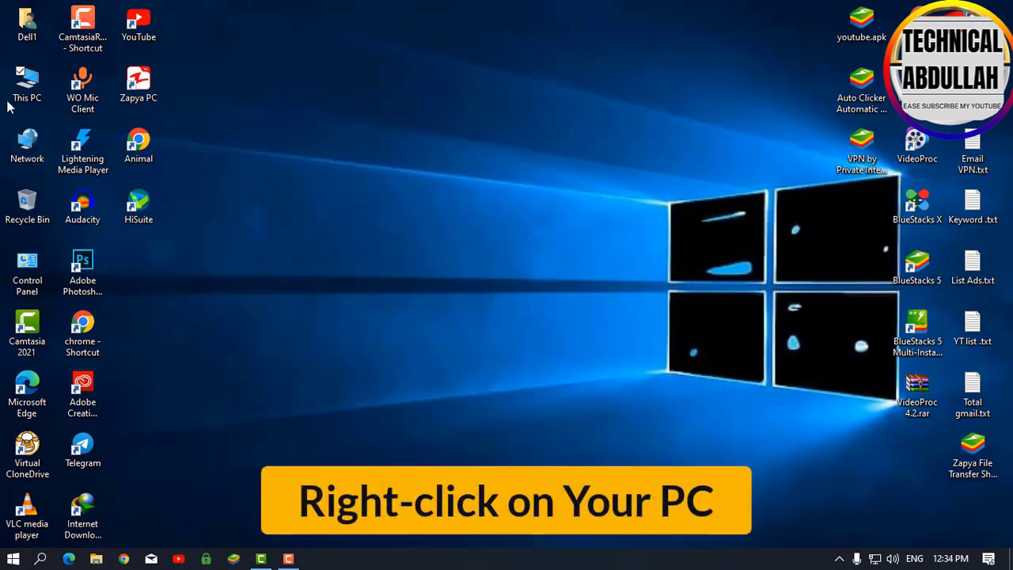
Open Computer Management for this PC and show Disk Management under Storage
right_click(27, 83)
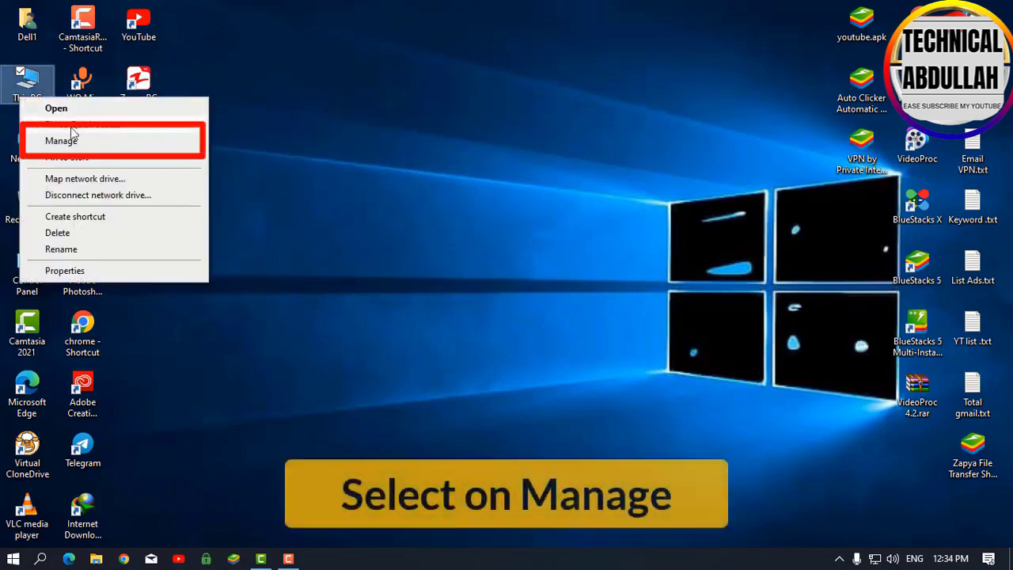
click(114, 146)
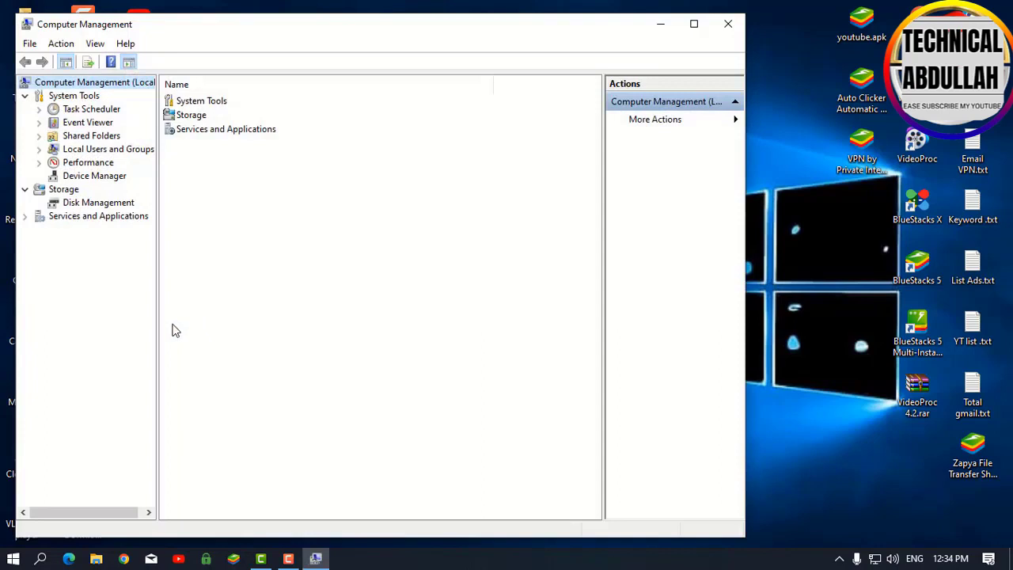
click(63, 191)
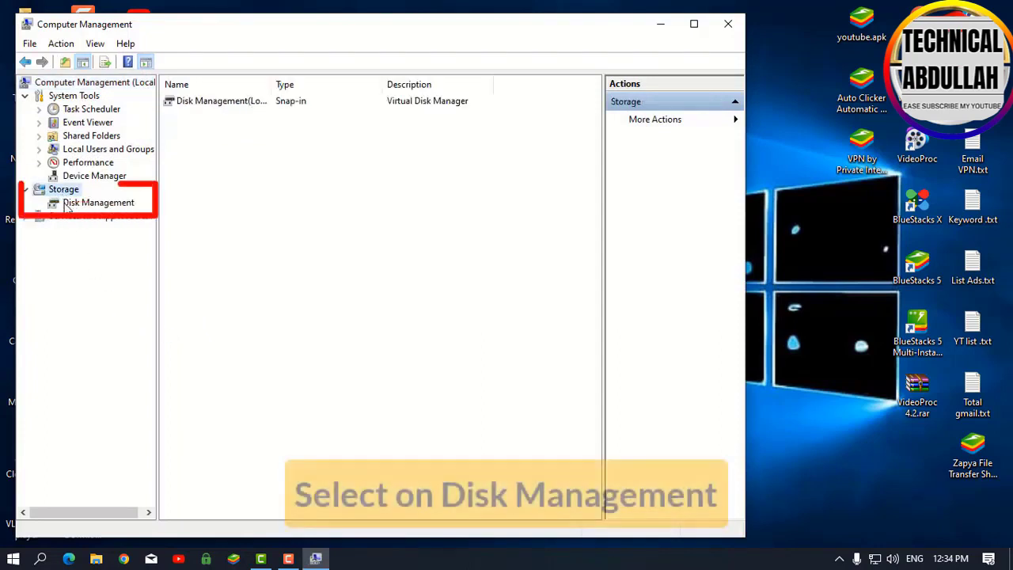
click(127, 204)
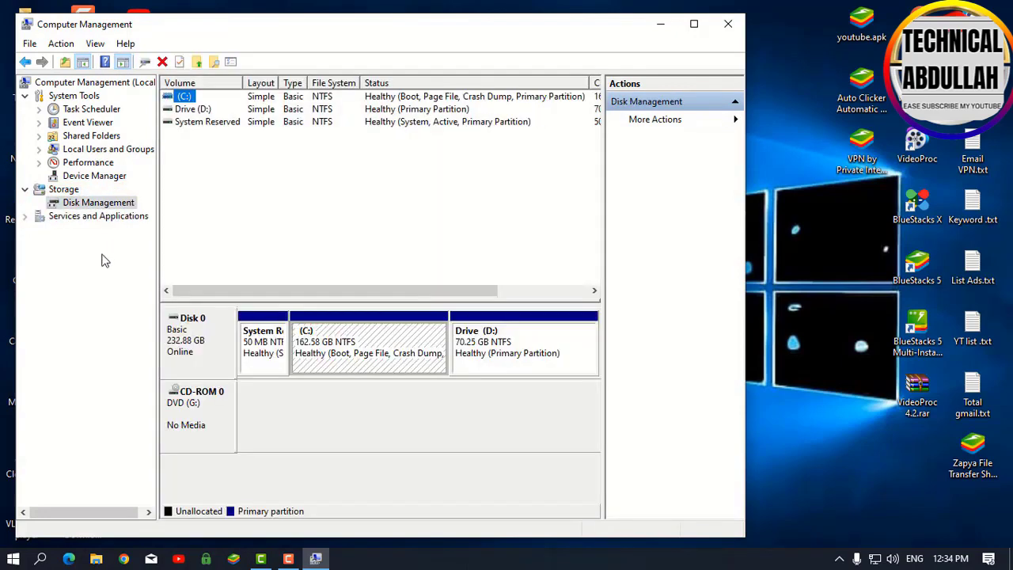
Open the Shrink Volume dialog for the Drive (D:) partition on Disk 0
click(193, 109)
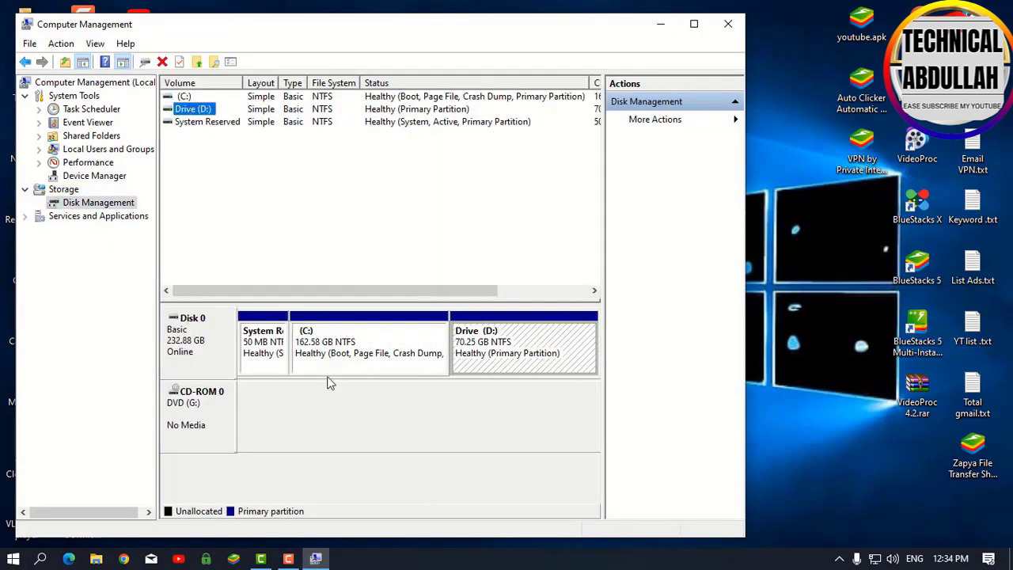
right_click(501, 350)
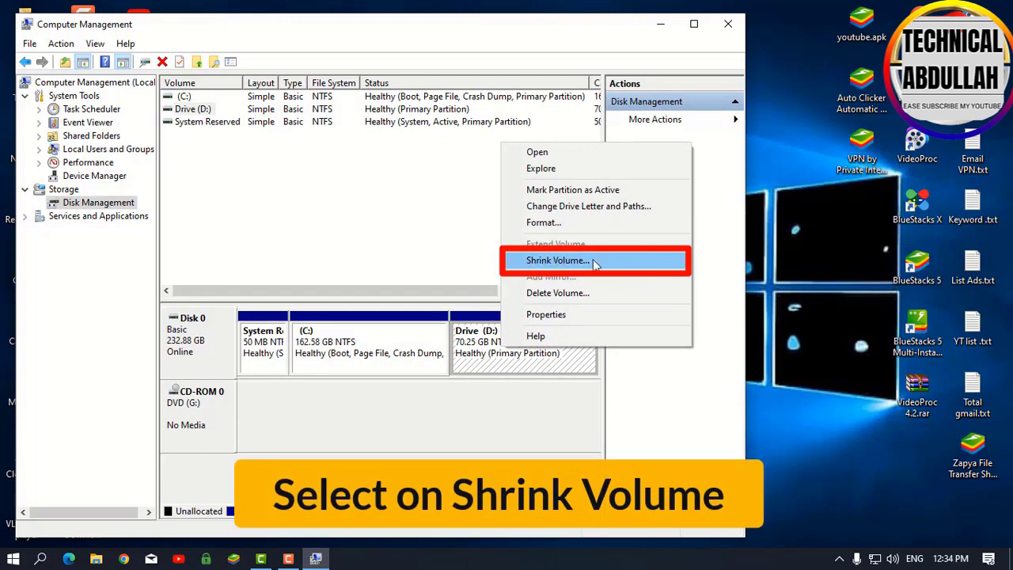
click(557, 260)
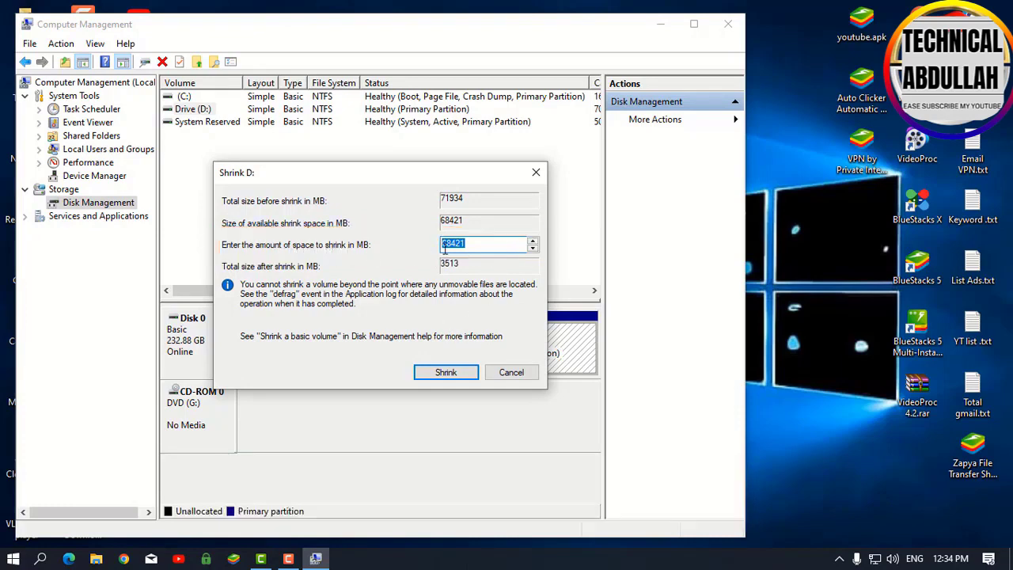
Switch to Notepad and write the lines "1024=1GB", "I want to Add new Drive 40GB" and "1024x40="
click(40, 557)
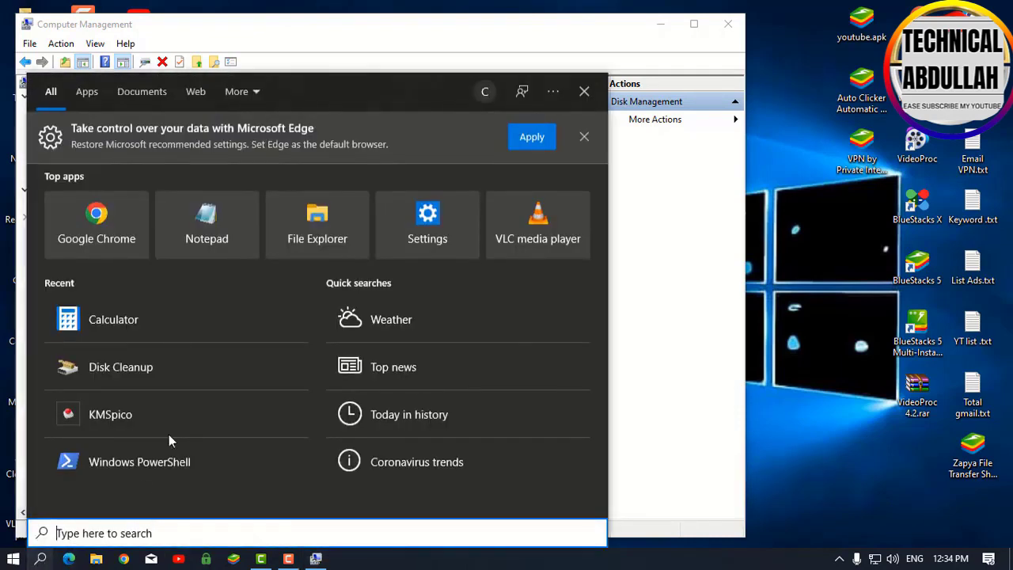
click(205, 282)
text(1024=1GB)
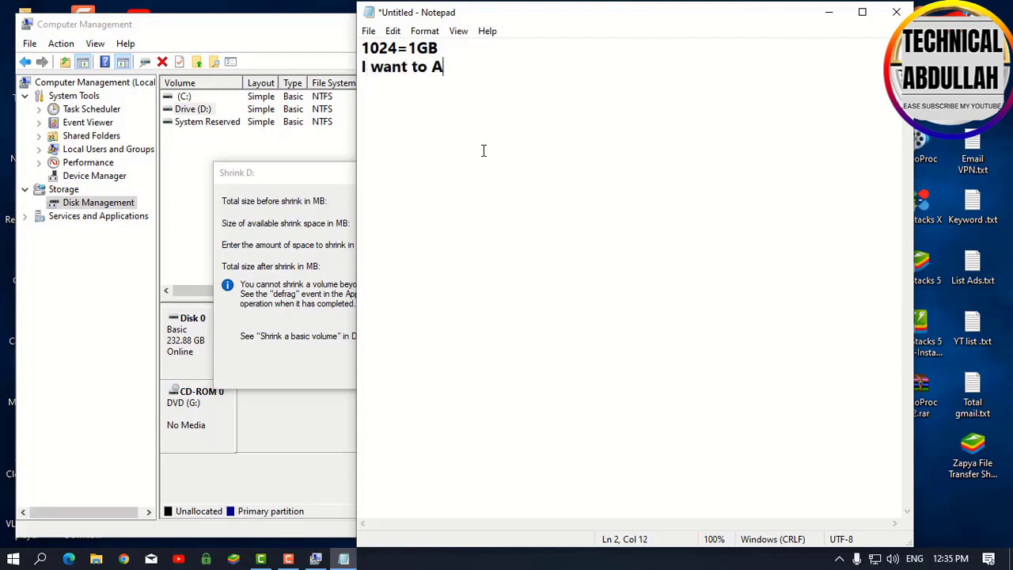
text(Dribv)
text( 40GB)
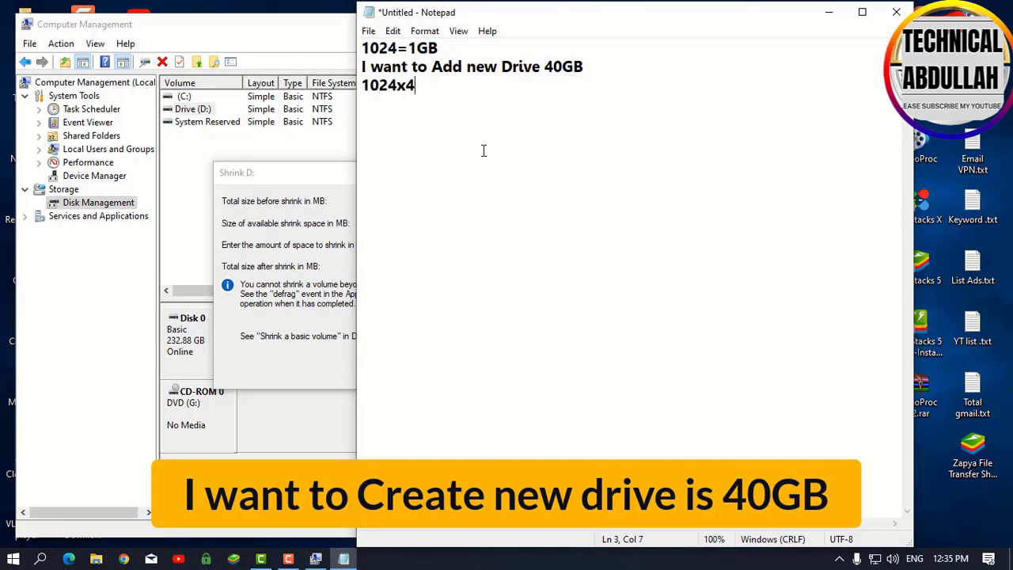
Switch to Calculator and multiply 1024 by 40 to get the new drive's size in MB
click(41, 559)
click(139, 309)
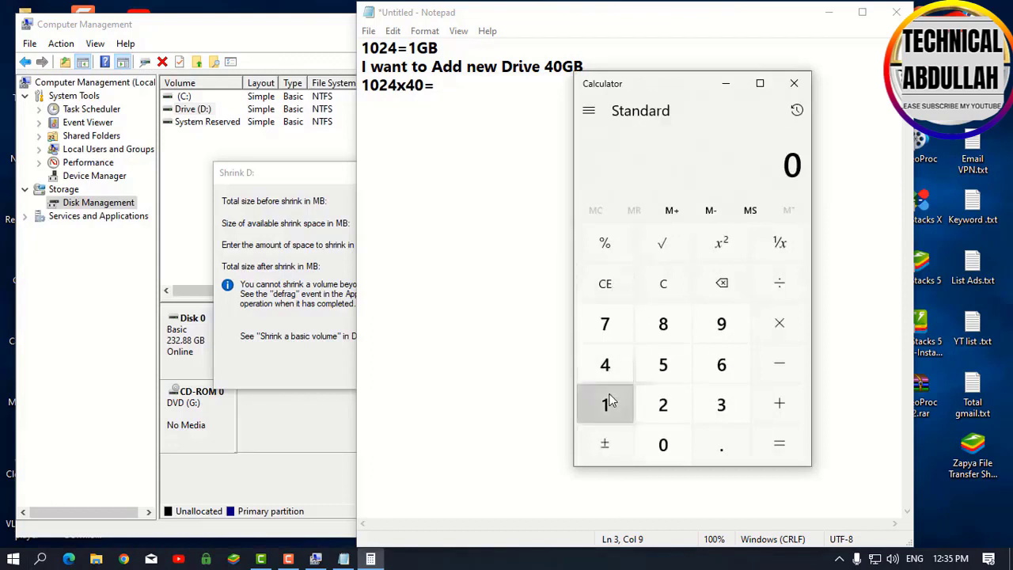
click(604, 404)
click(662, 444)
click(663, 404)
click(605, 364)
click(779, 322)
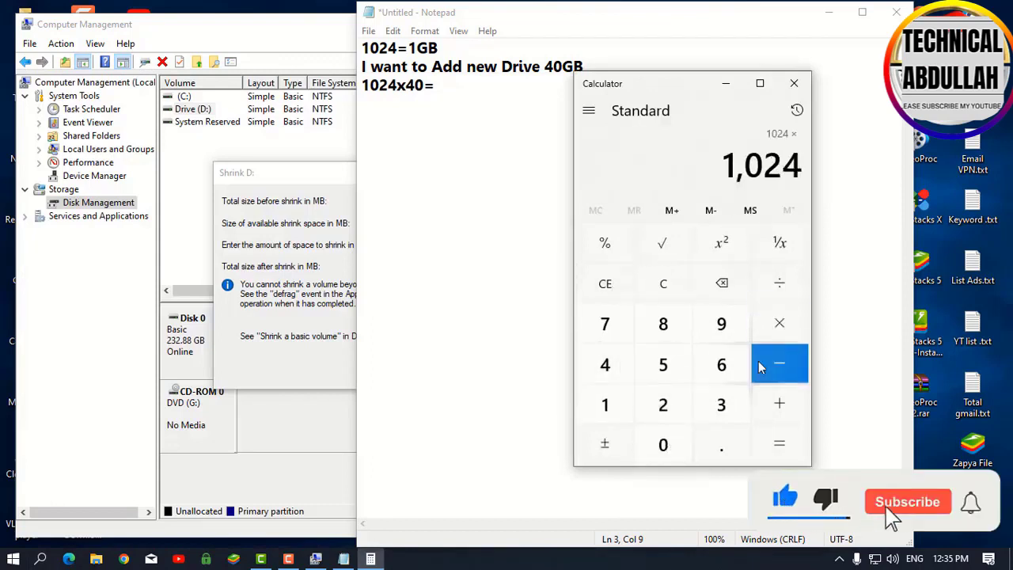
click(605, 364)
click(663, 444)
click(779, 443)
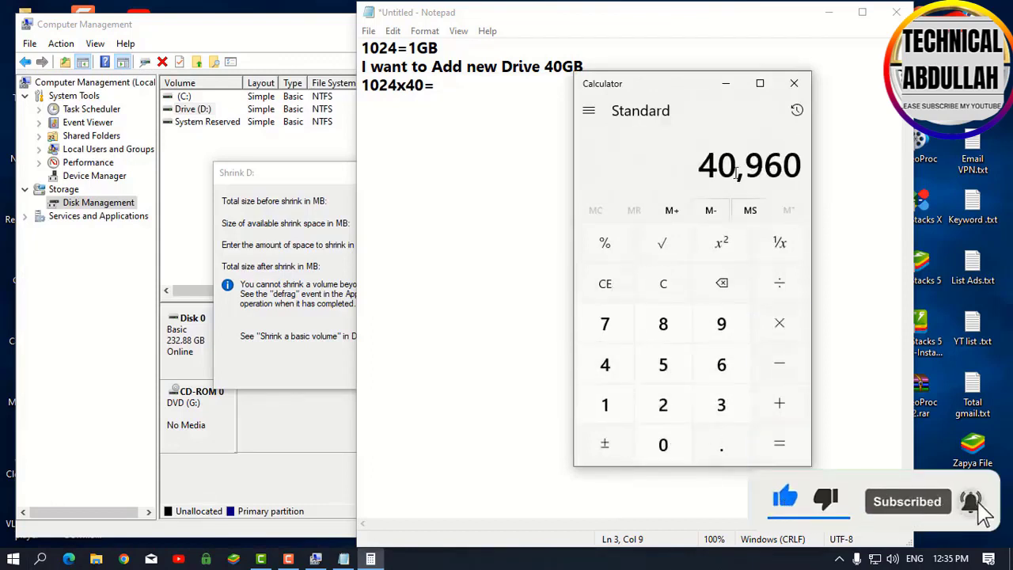
Return to Notepad and complete the calculation line with the result 40960
click(450, 96)
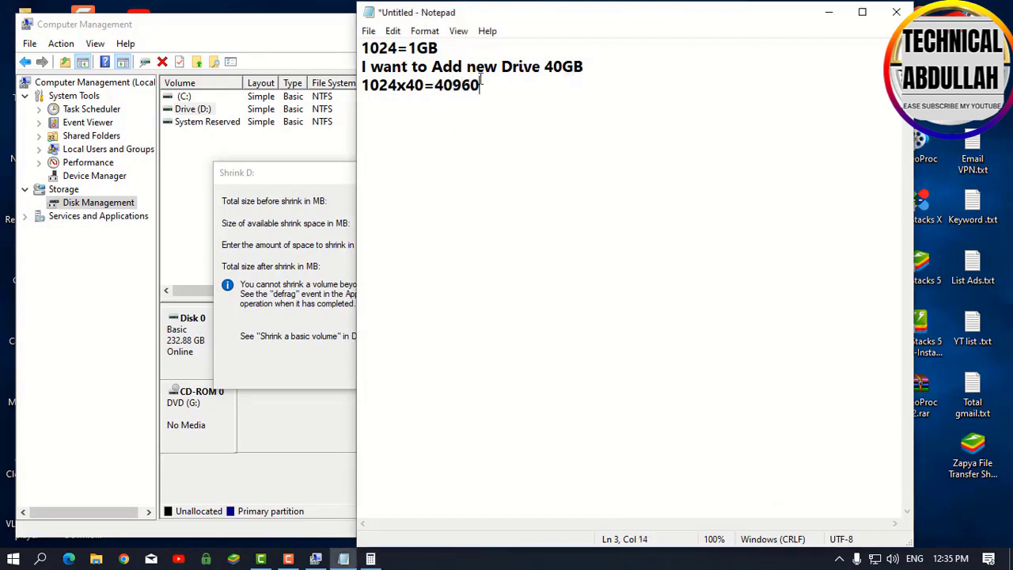
drag(480, 85, 355, 89)
click(467, 101)
Return to the Shrink D: dialog and shrink the volume by 40960 MB
click(326, 179)
click(475, 244)
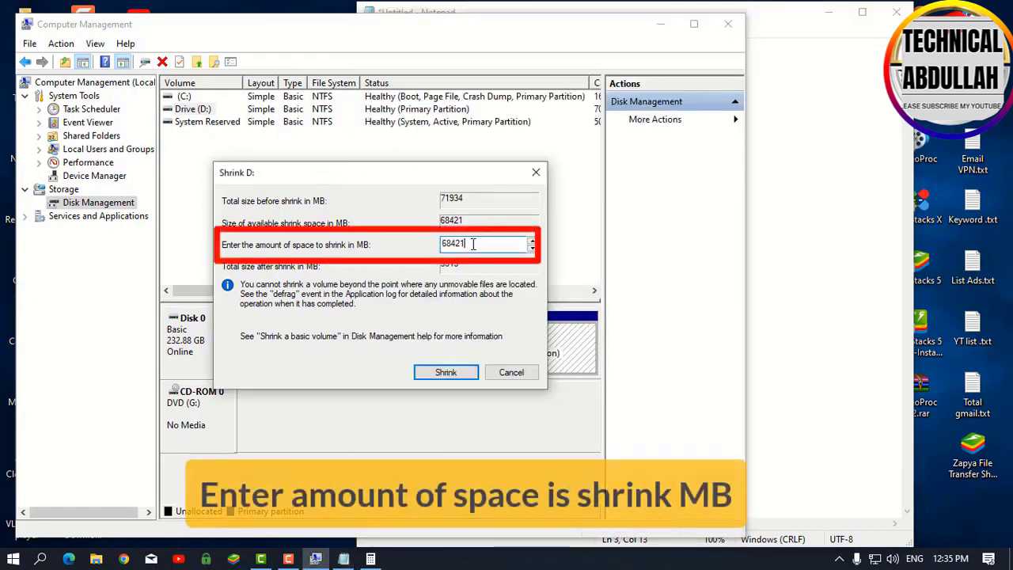
text(40960)
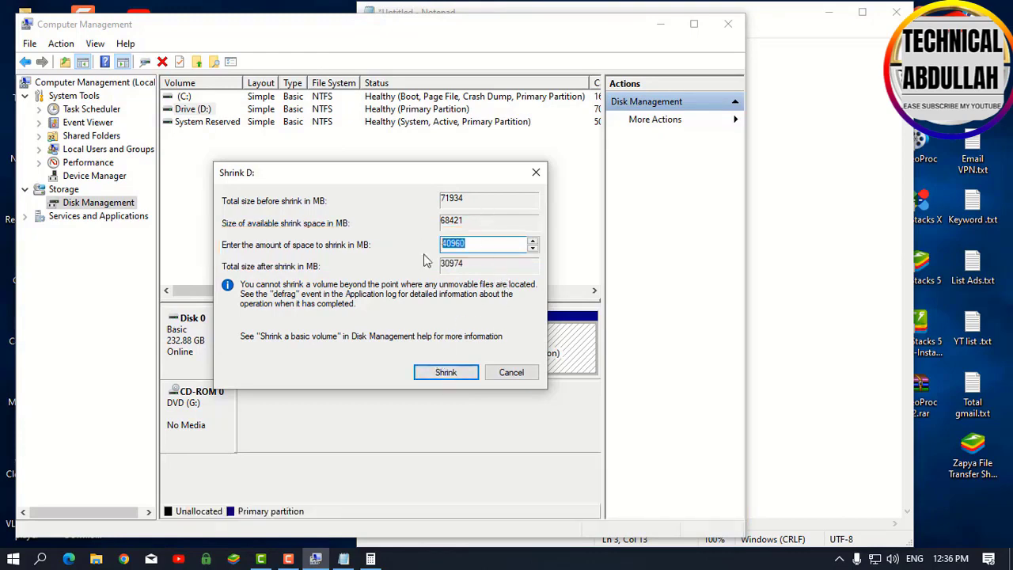
click(445, 372)
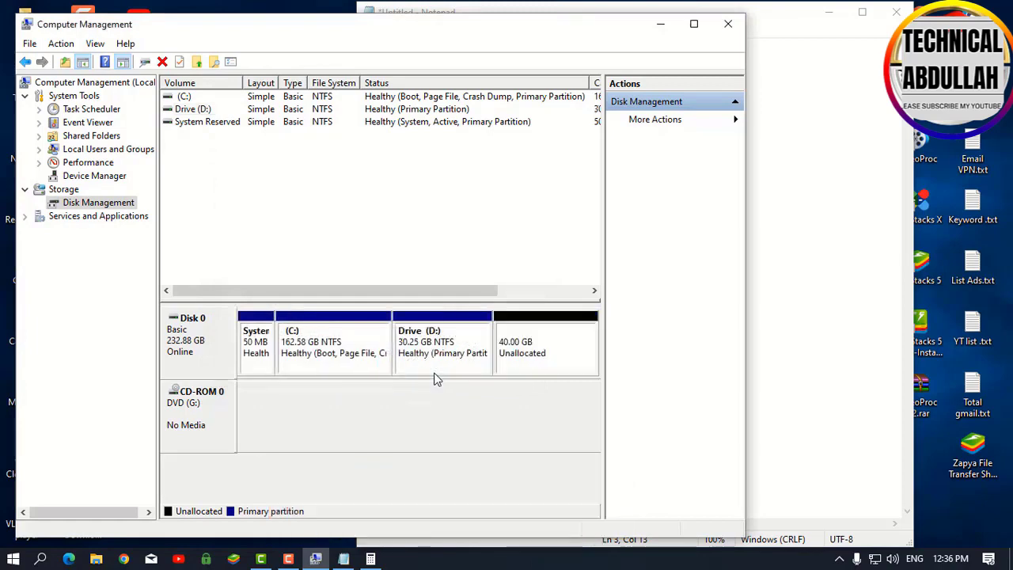
Start a new simple volume on the 40 GB unallocated space, keeping the volume size at 40960 MB
right_click(537, 354)
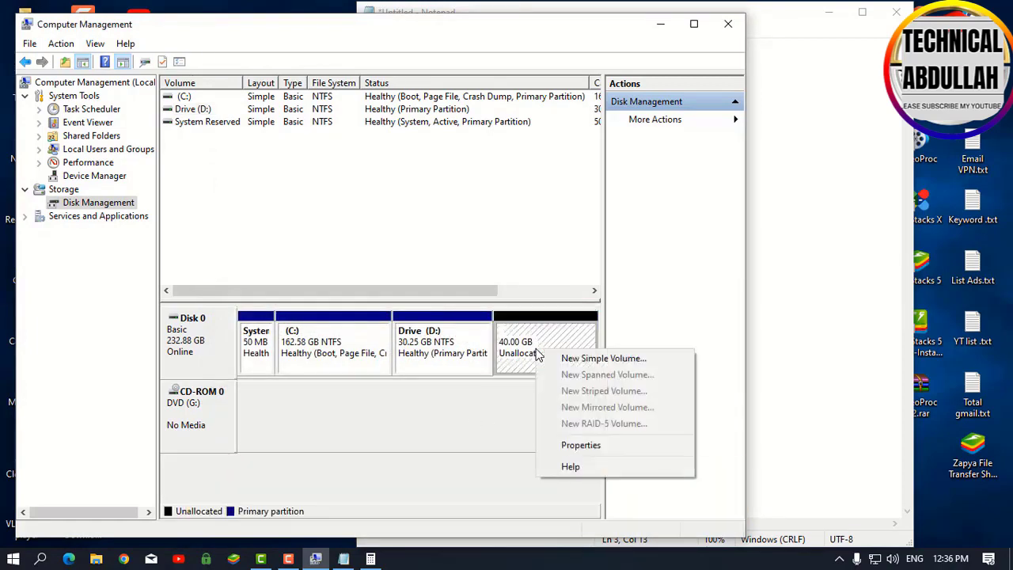
click(664, 360)
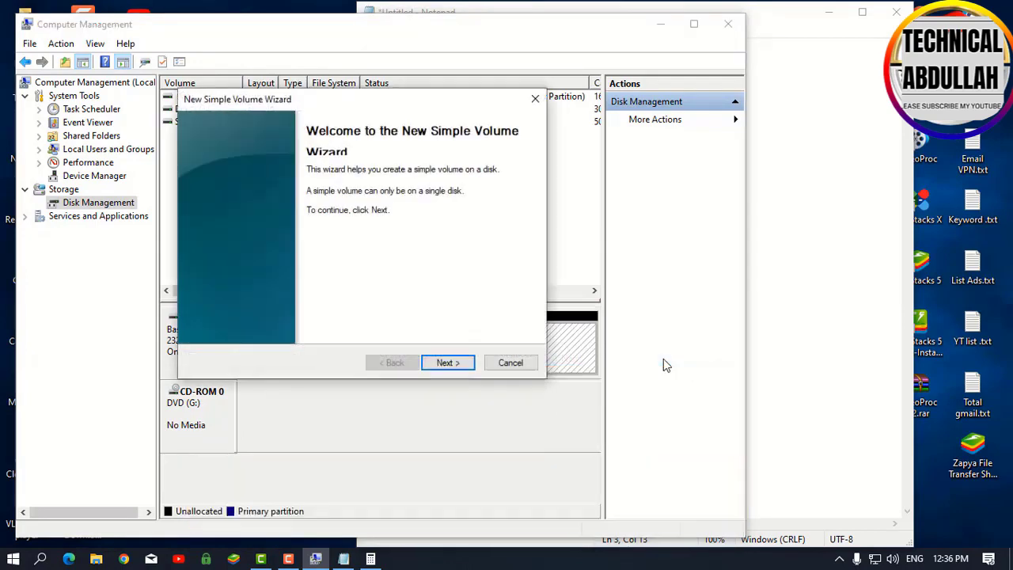
click(449, 364)
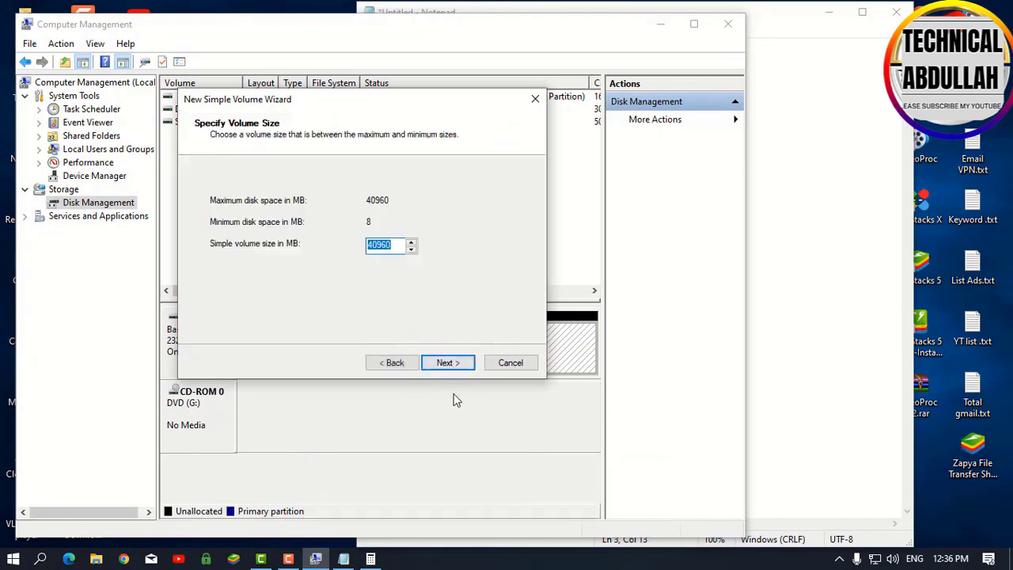
click(453, 366)
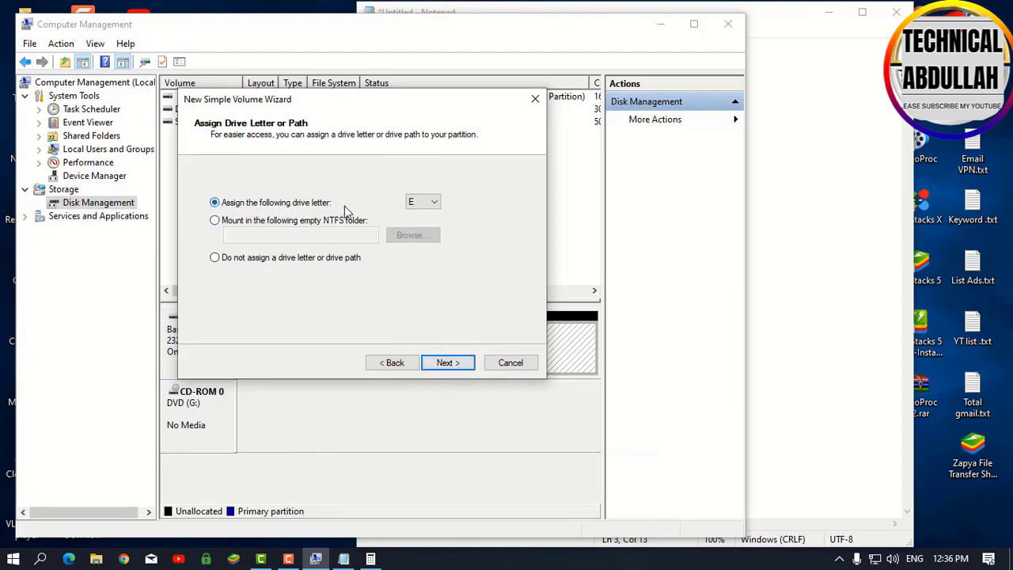
Assign drive letter E, keep the NTFS quick format with the label New Volume, and finish creating the volume
click(437, 202)
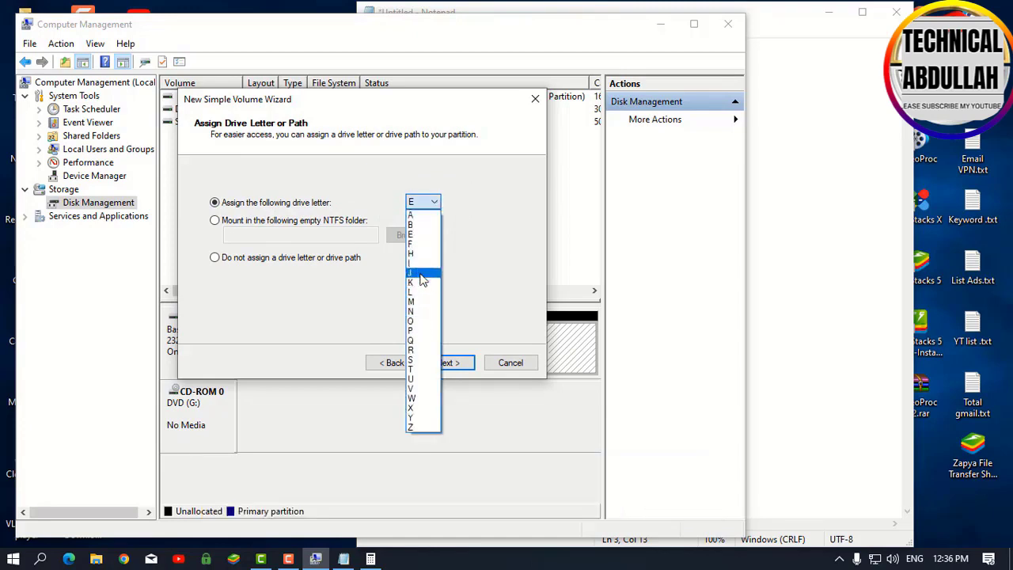
click(422, 235)
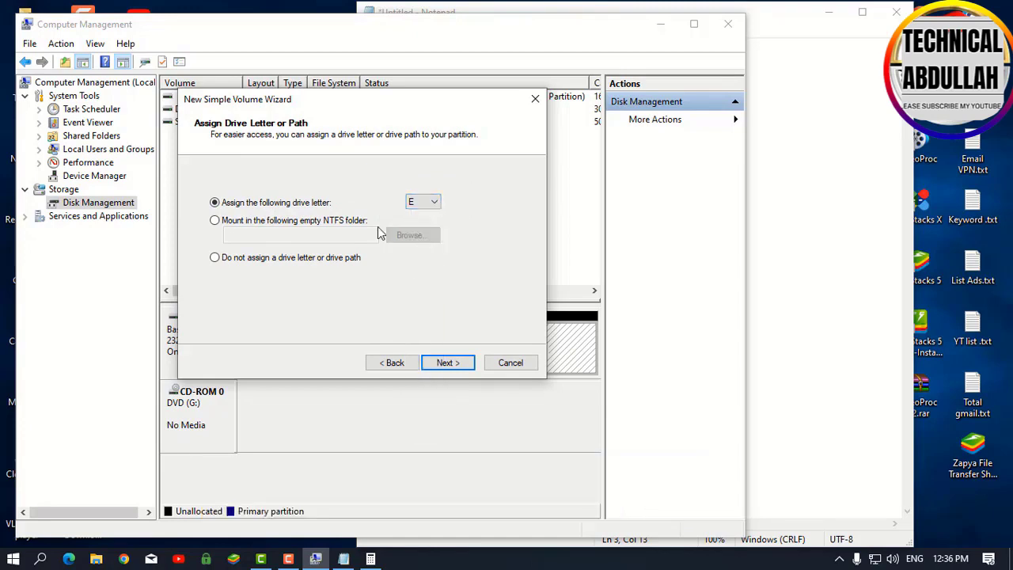
click(456, 366)
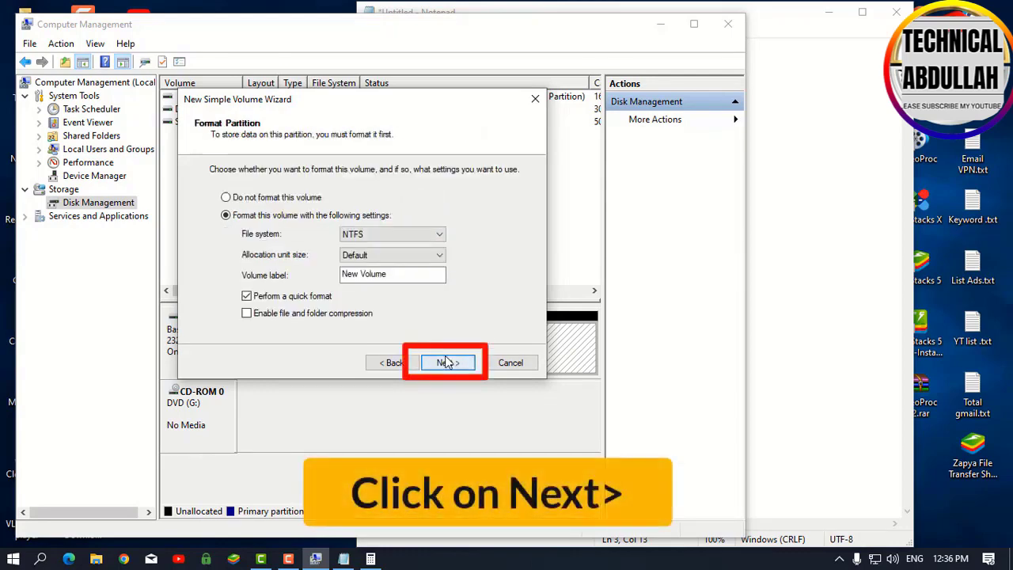
click(450, 364)
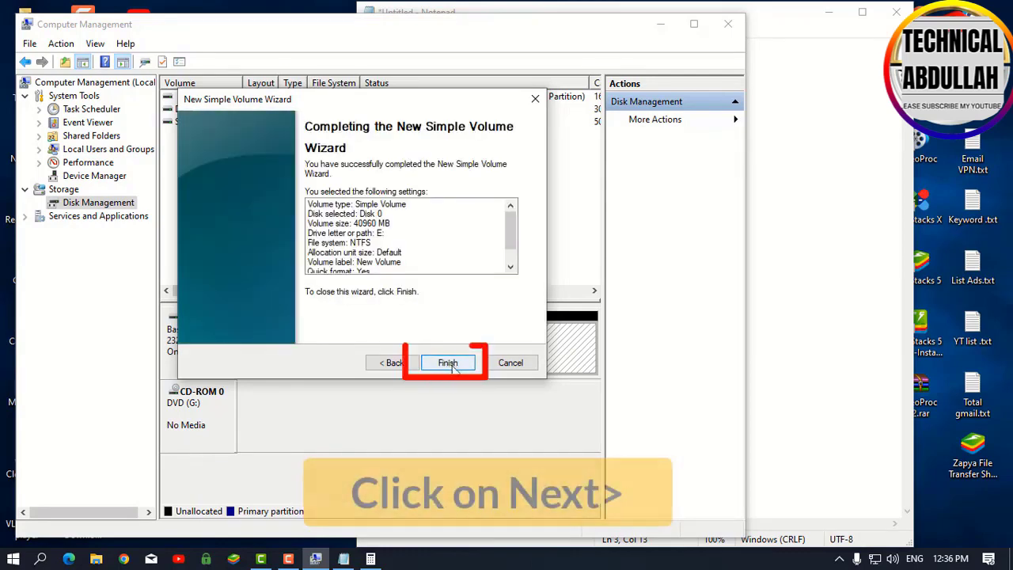
click(447, 364)
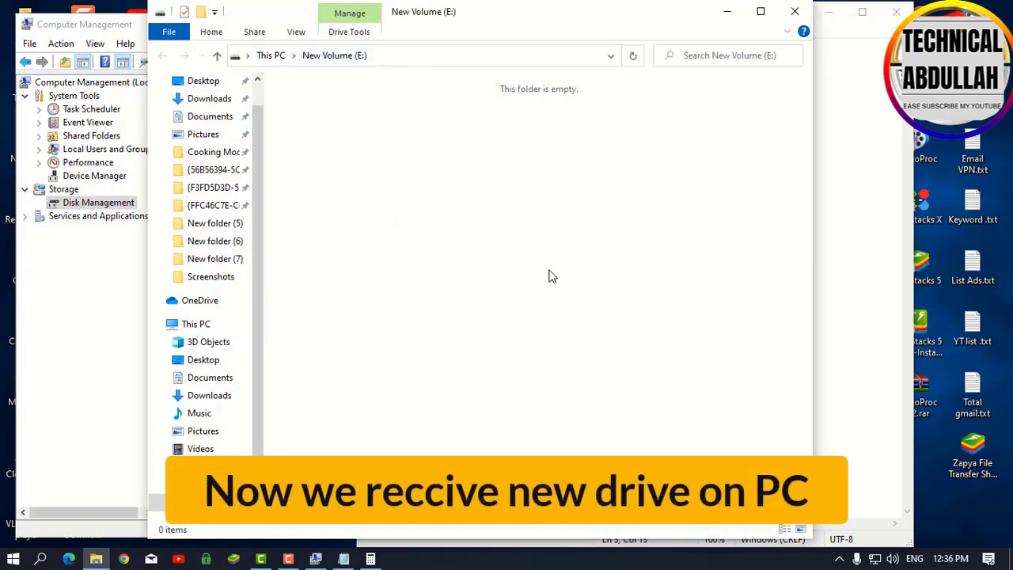
Close the New Volume (E:) folder window and minimize Computer Management
click(794, 11)
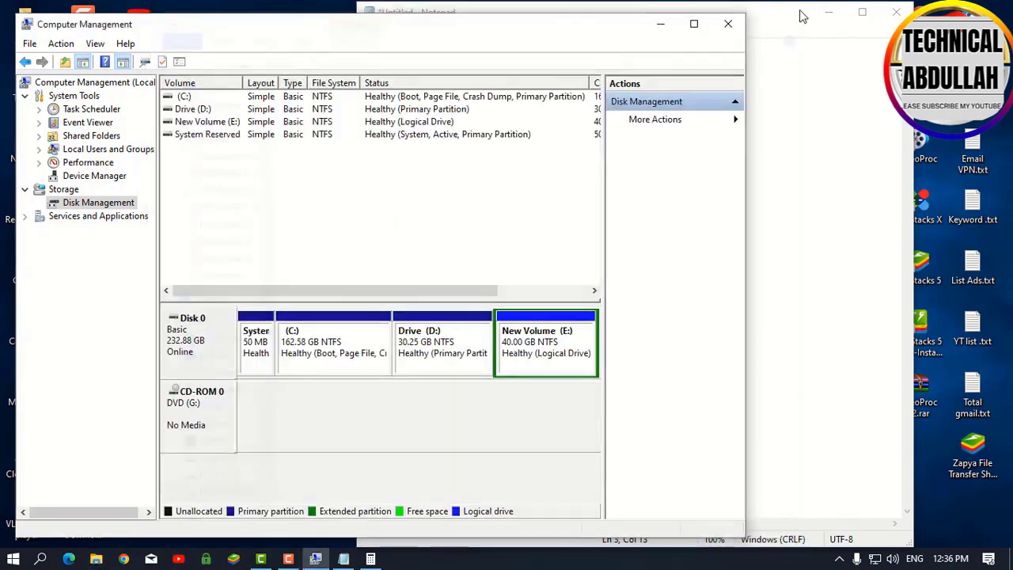
click(660, 24)
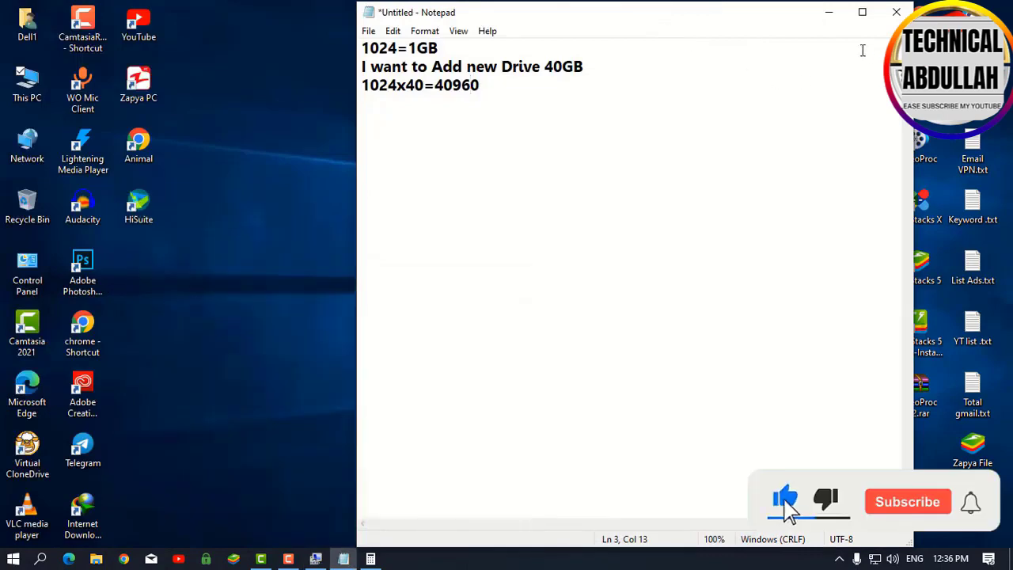
Clear the desktop by minimizing Notepad and closing Calculator, then open This PC
click(828, 13)
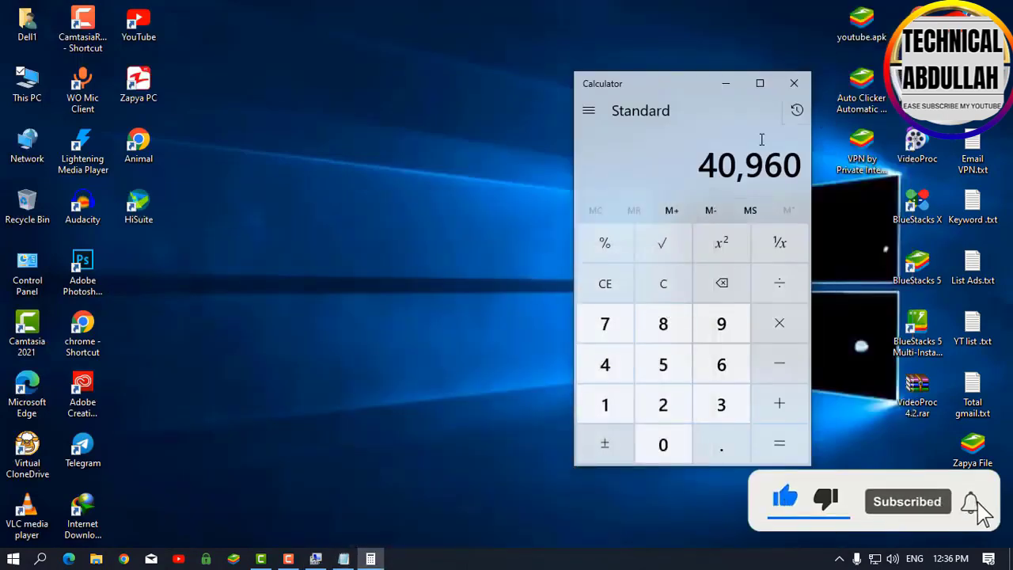
click(794, 83)
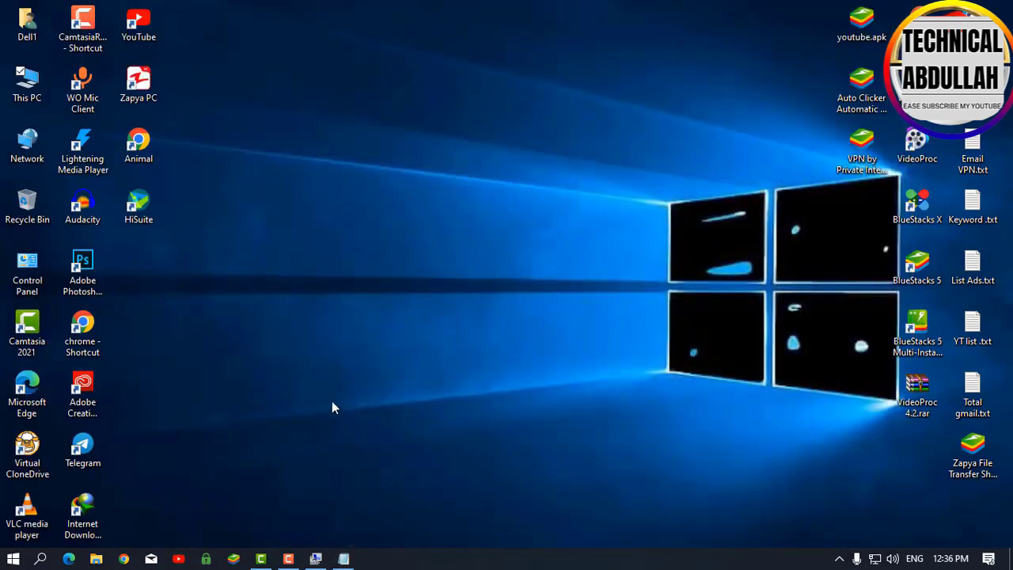
right_click(24, 99)
click(53, 103)
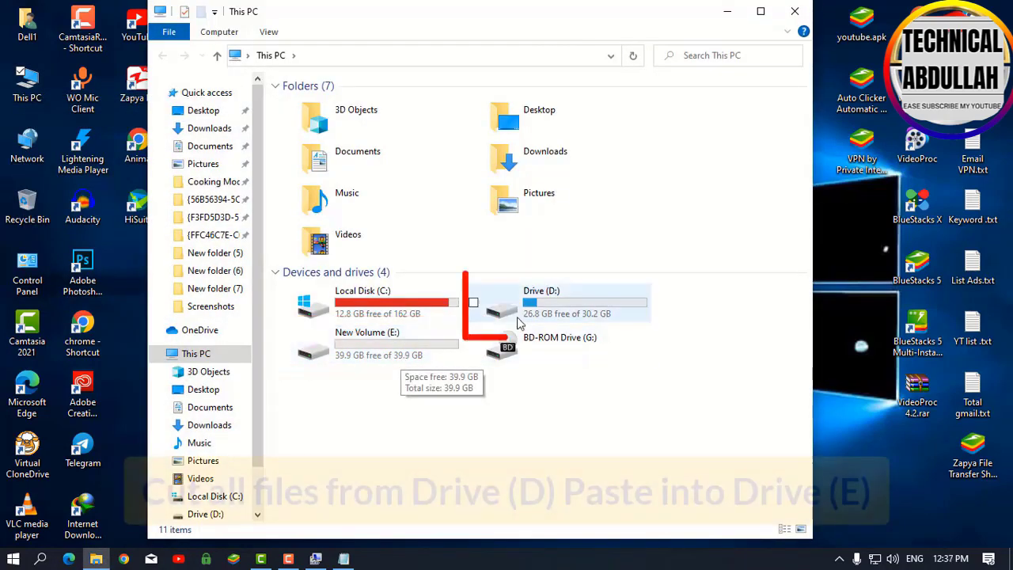
Open Drive (D:) and cut all of its files and folders
right_click(550, 312)
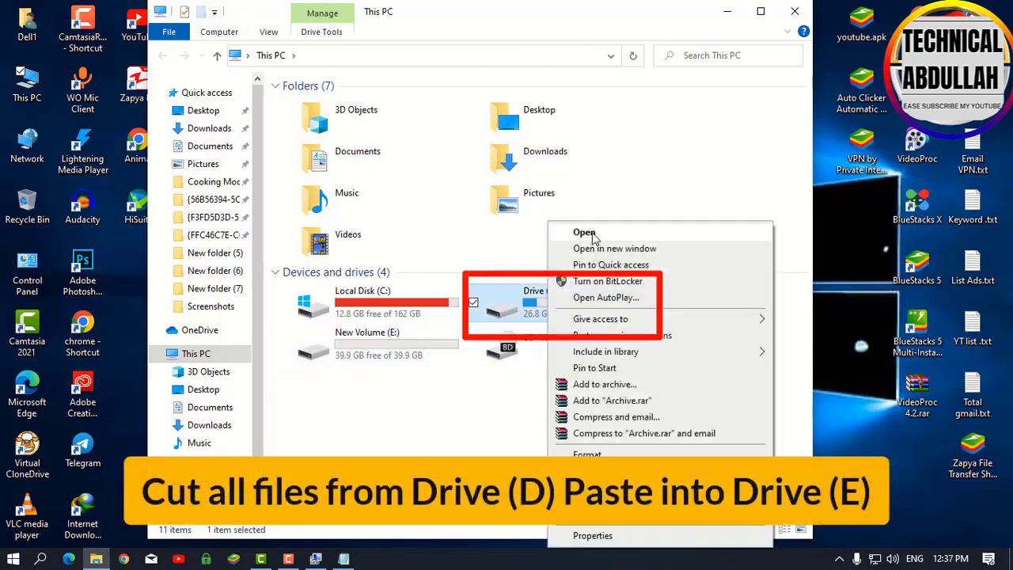
click(589, 231)
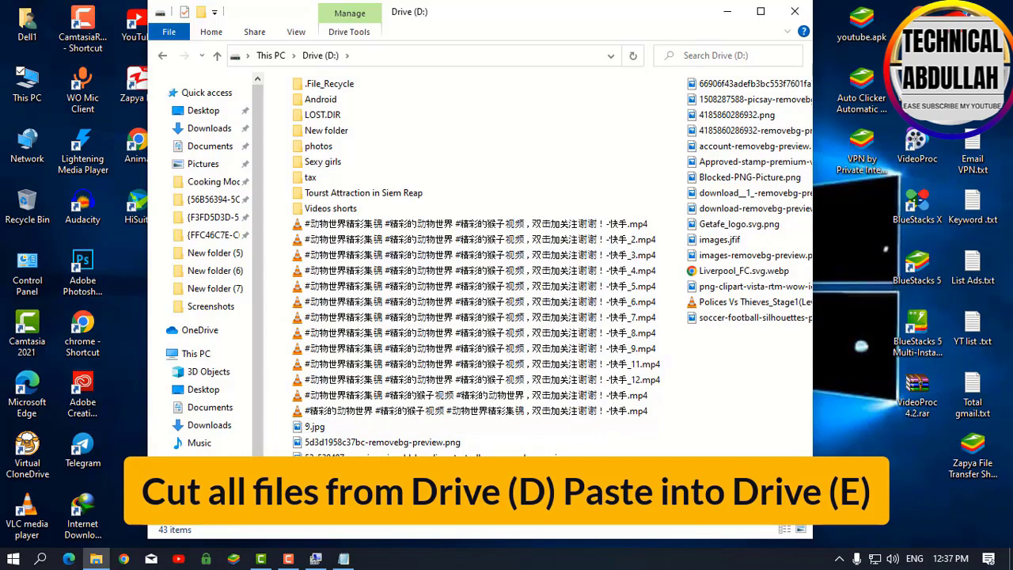
key(ctrl+a)
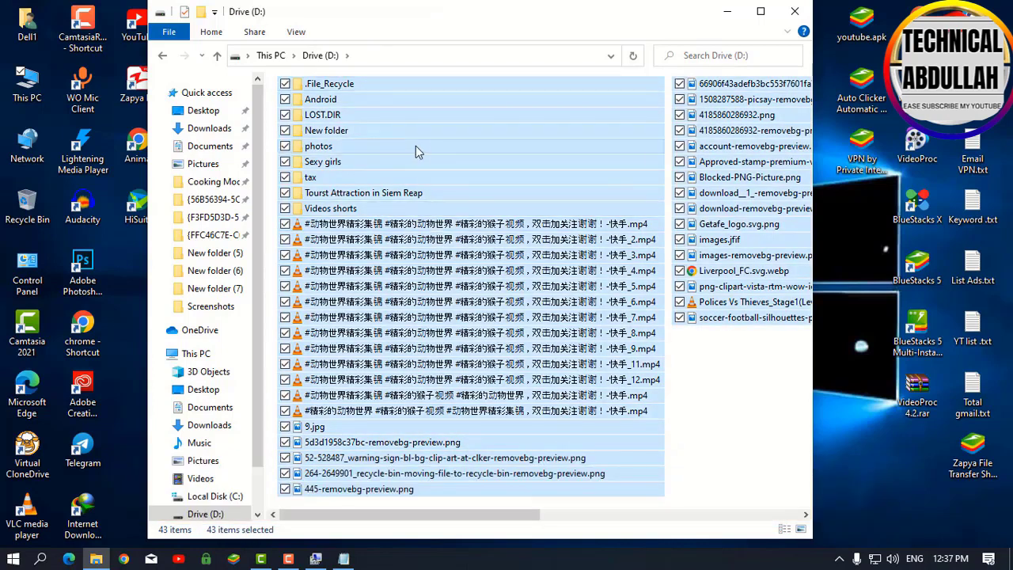
right_click(418, 148)
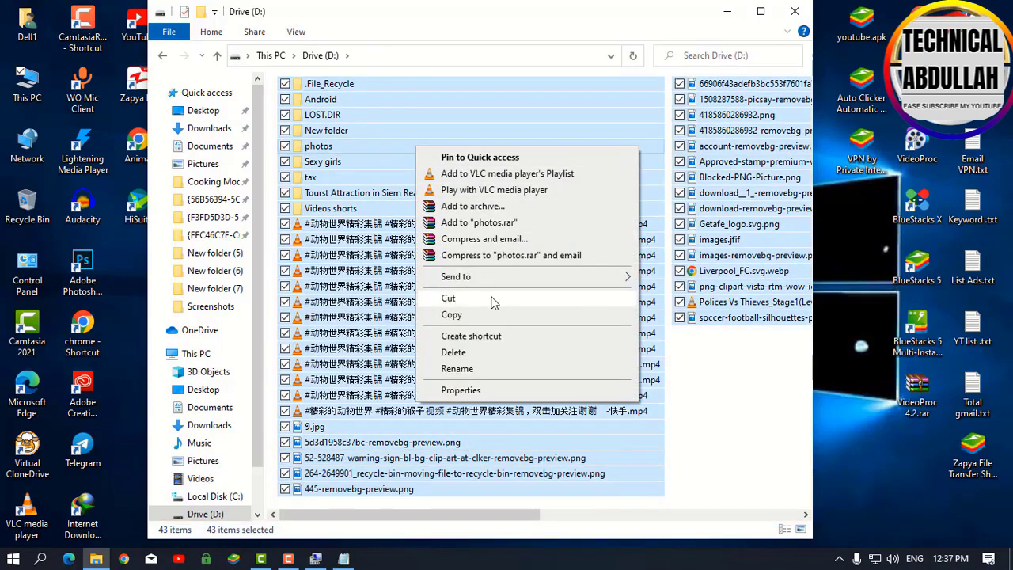
click(466, 301)
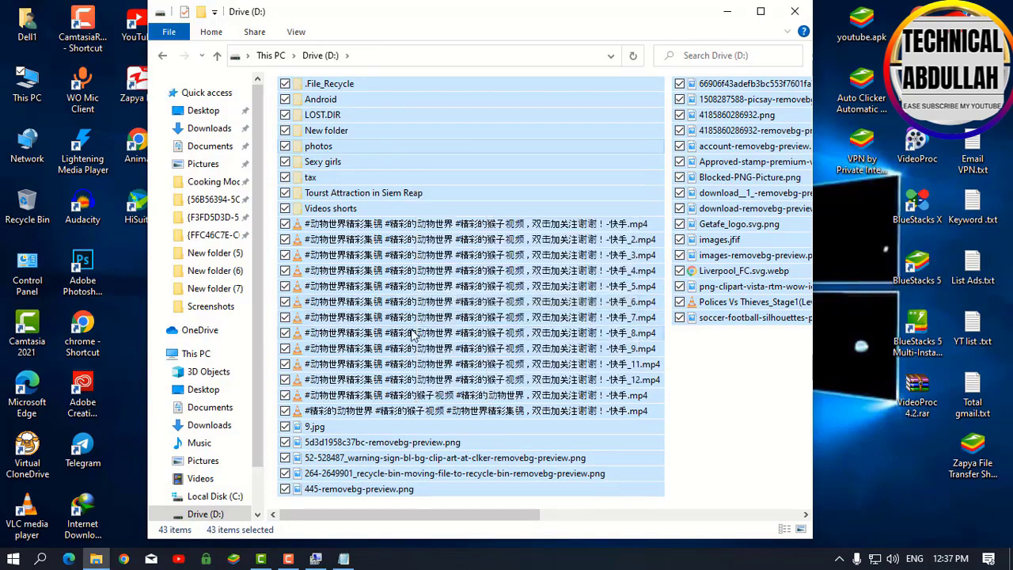
Paste the cut files and folders into New Volume (E:) and let the move complete
click(164, 59)
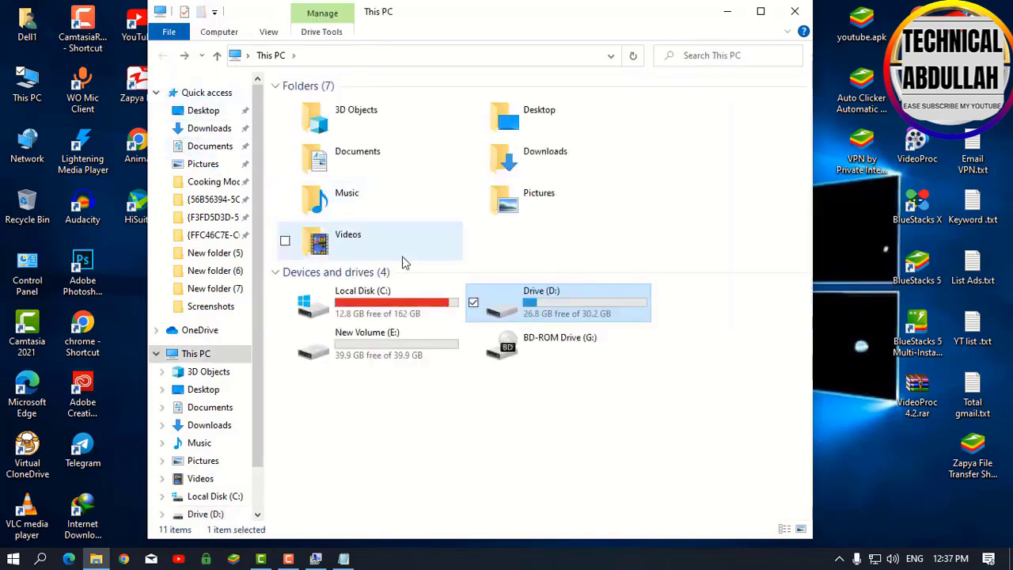
double_click(360, 352)
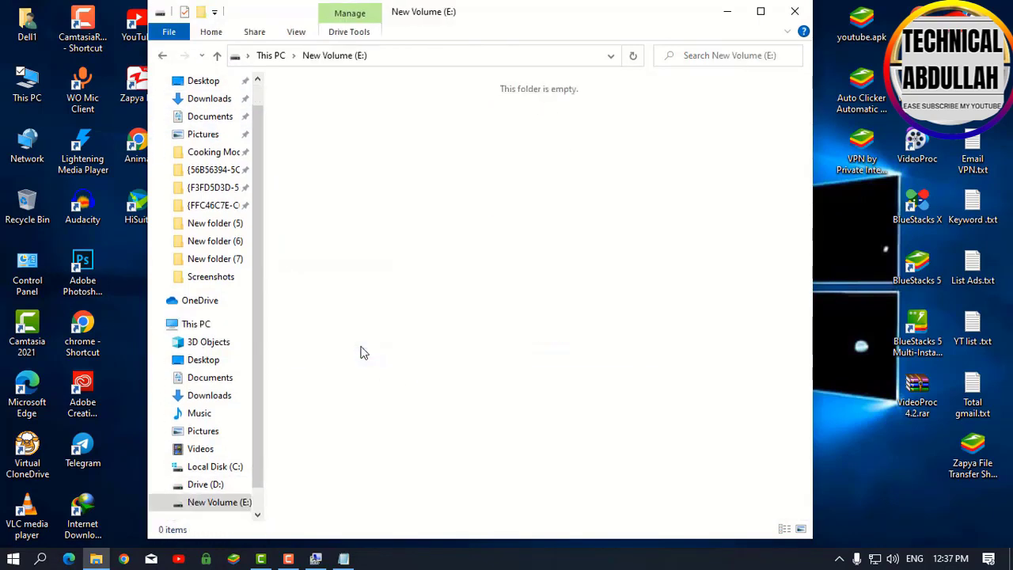
right_click(354, 182)
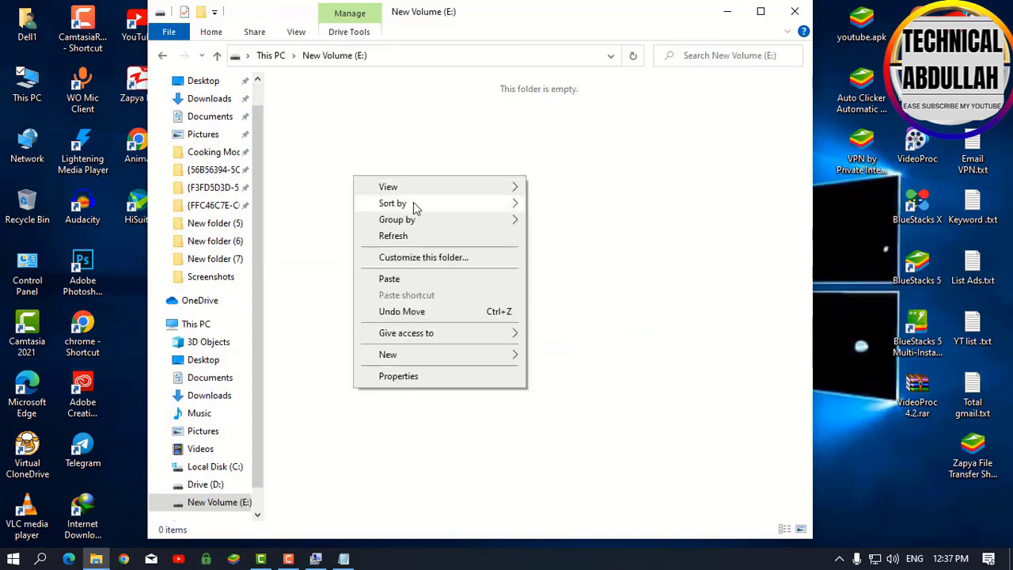
click(414, 280)
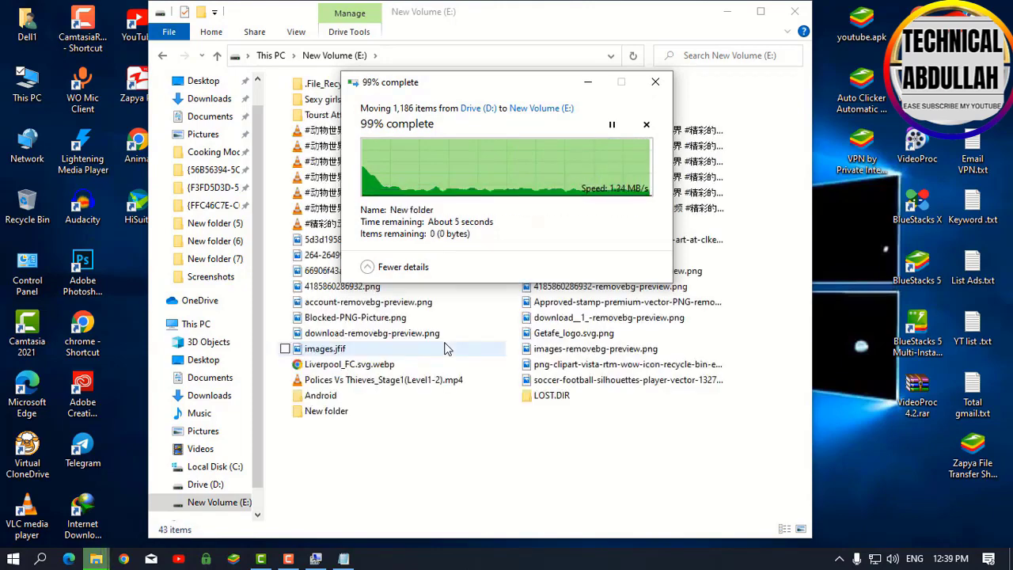
click(441, 463)
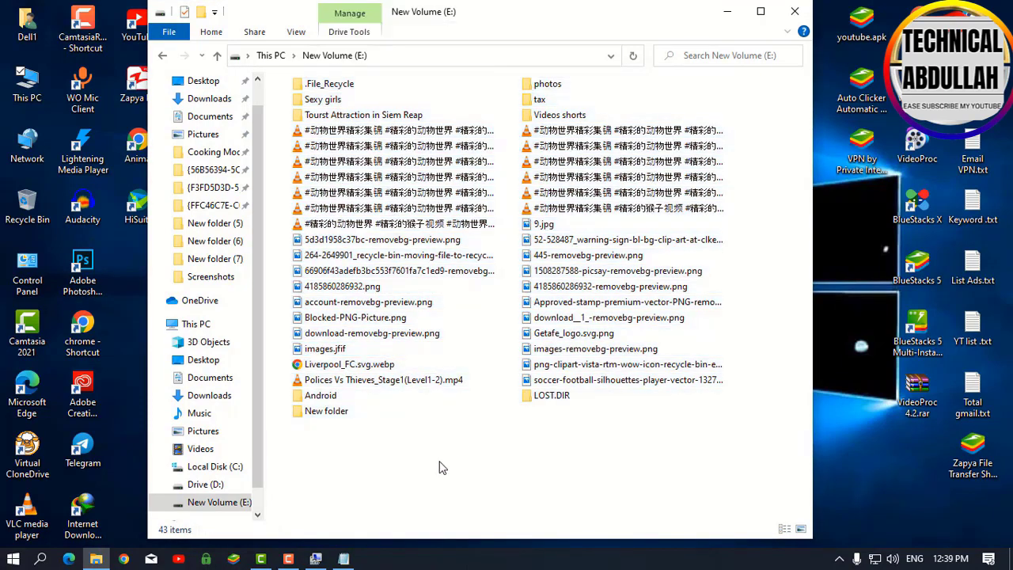
Return to This PC and check the free space of Drive (D:) in its properties, then close them
click(163, 56)
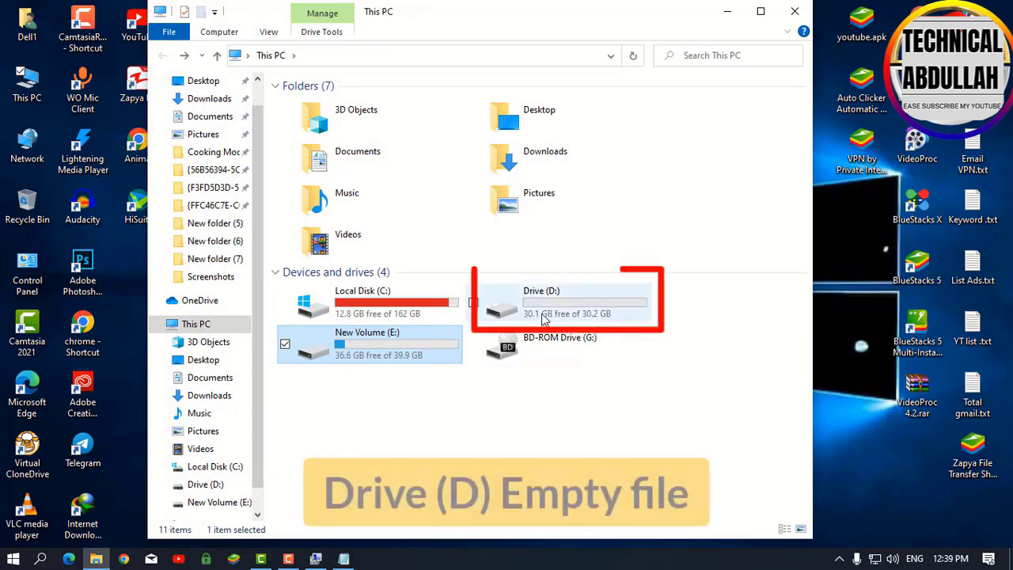
right_click(601, 317)
click(644, 533)
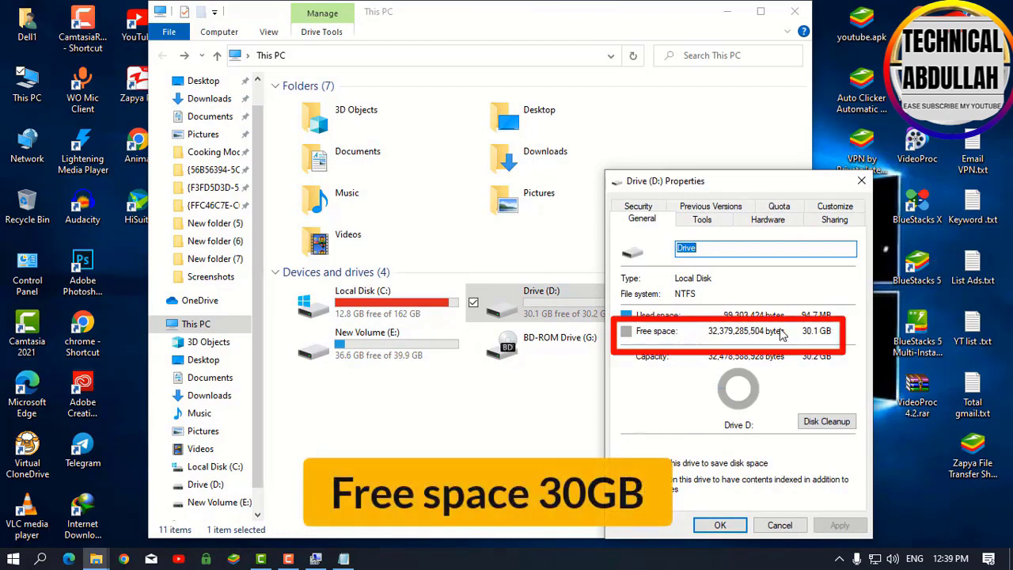
click(861, 183)
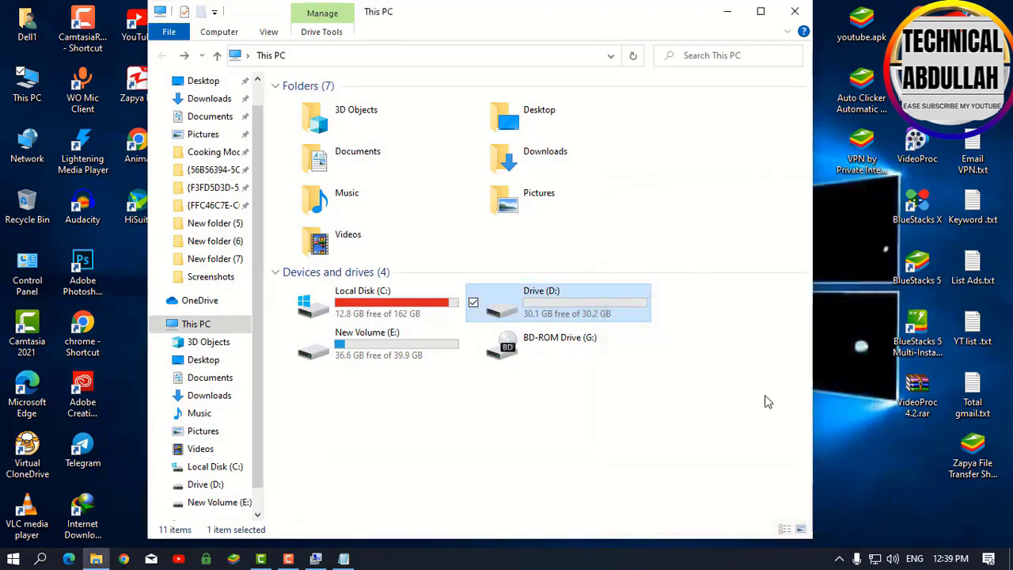
Switch back to Computer Management and delete the Drive (D:) volume, accepting the erasure of its data
click(315, 559)
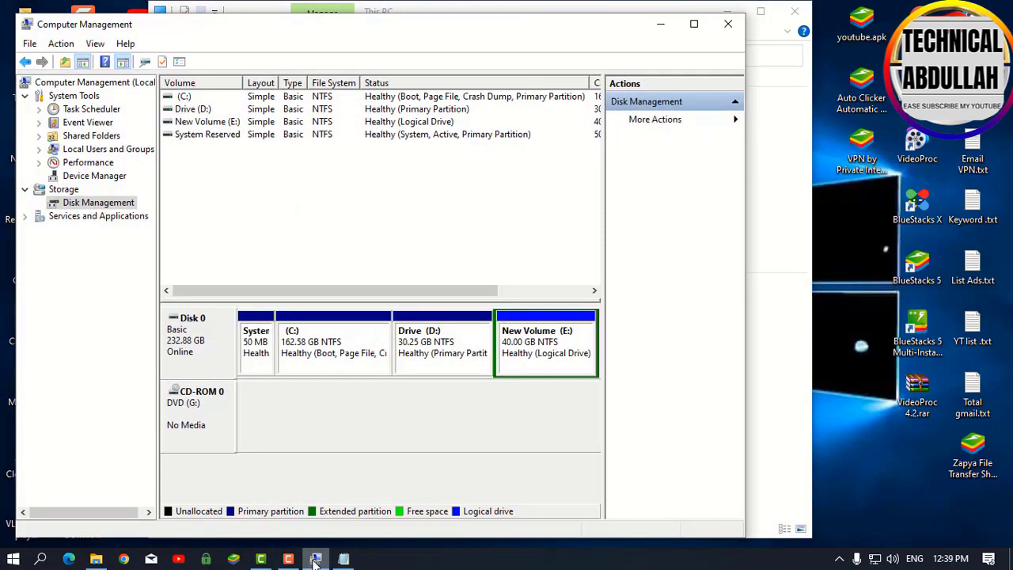
drag(190, 33, 199, 26)
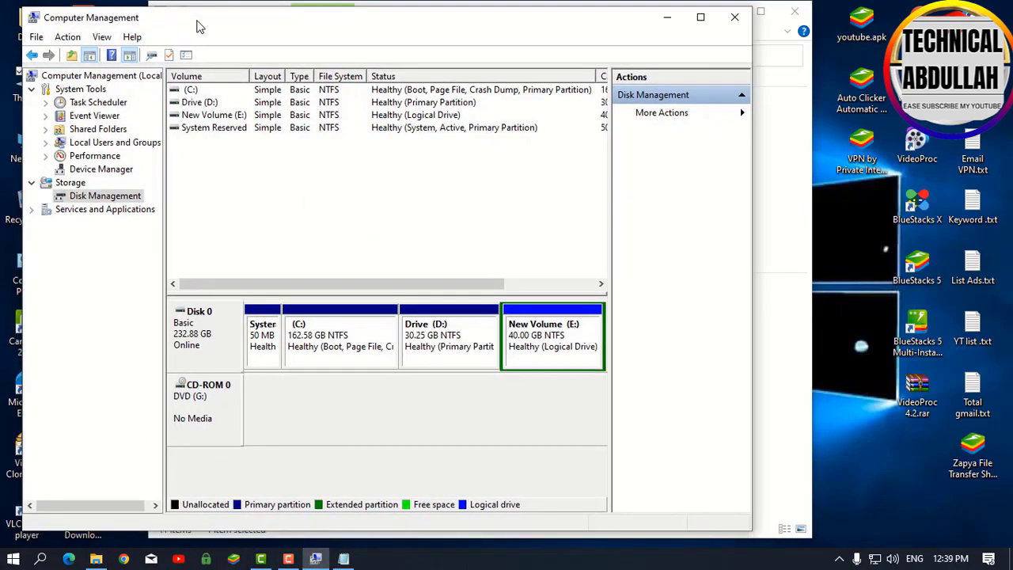
right_click(440, 362)
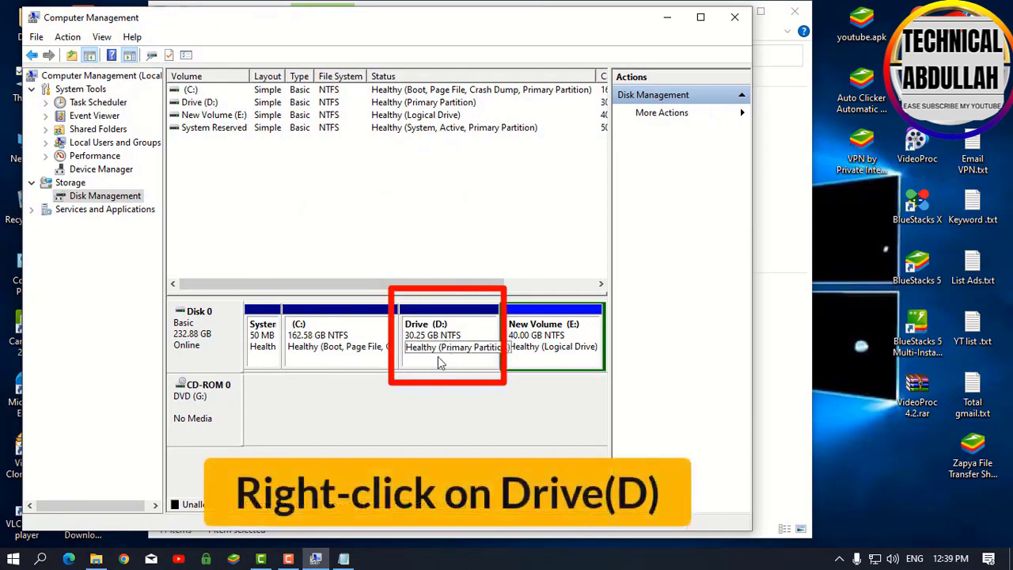
click(442, 346)
right_click(443, 345)
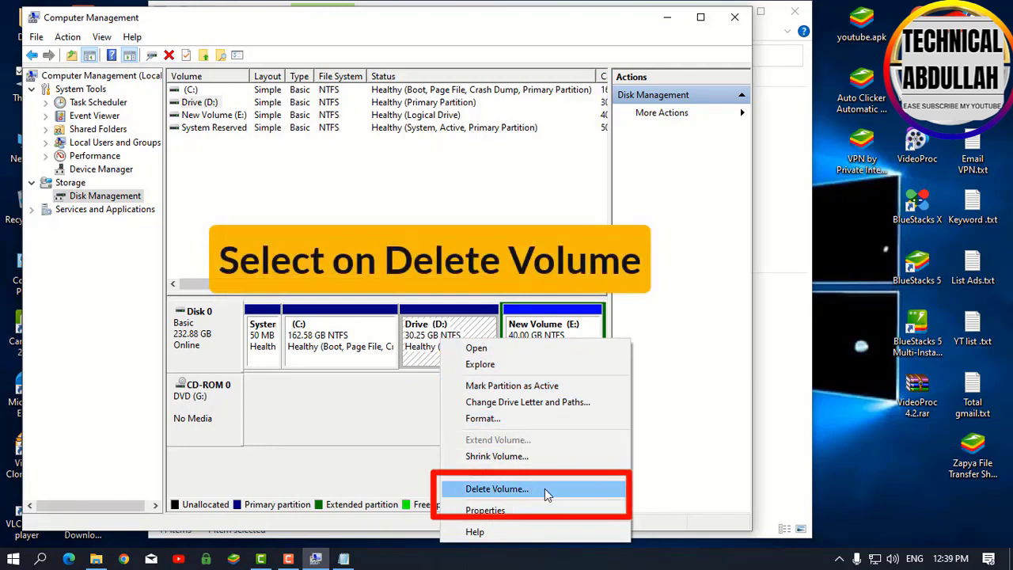
click(552, 491)
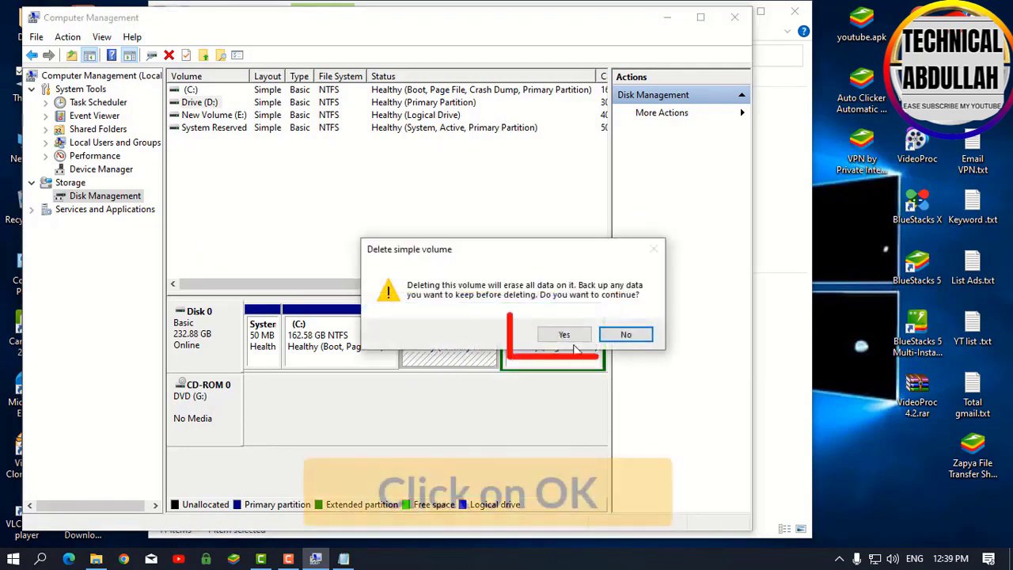
click(558, 334)
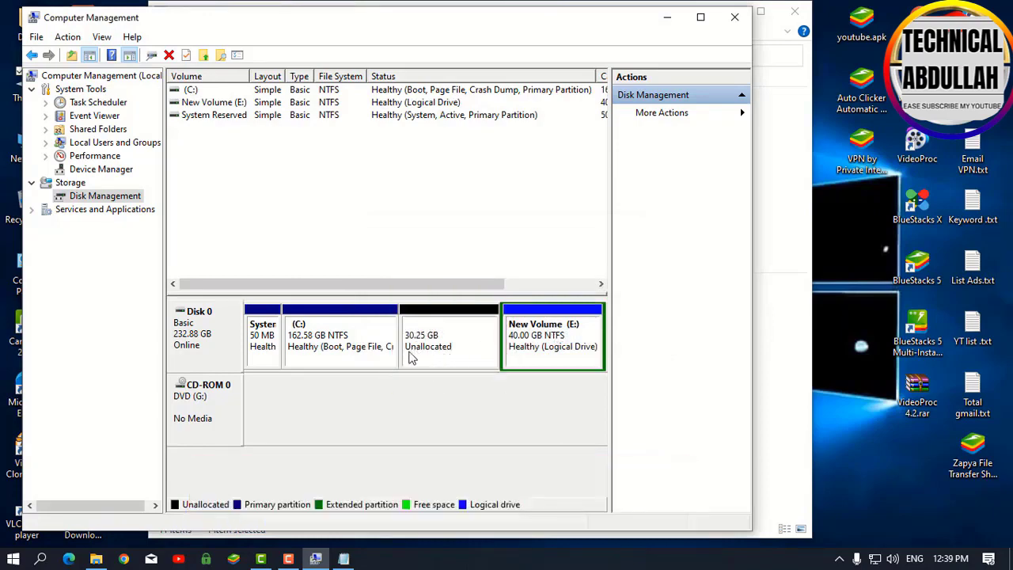
Extend volume C: with the full 30973 MB of unallocated space on Disk 0
click(315, 341)
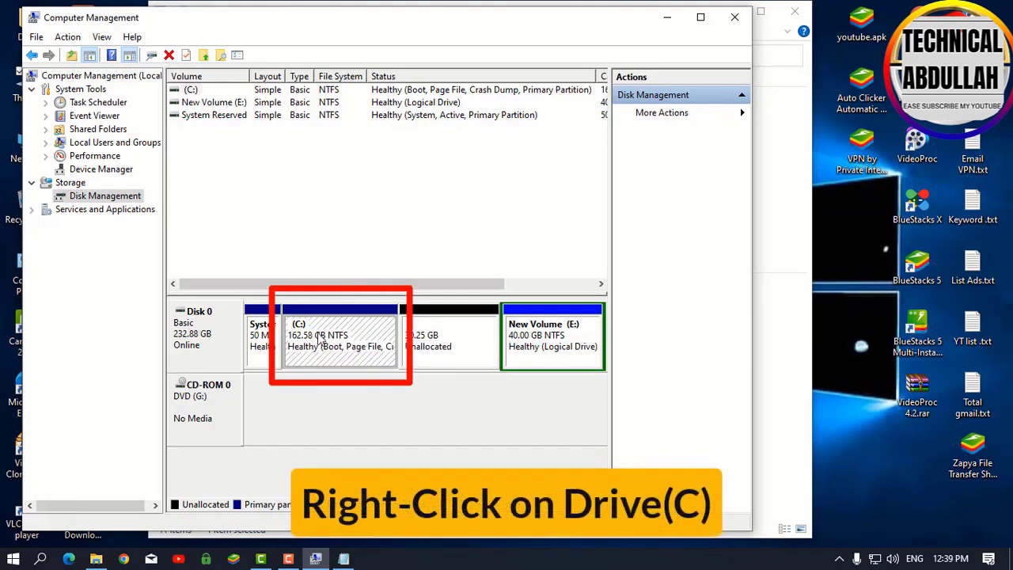
right_click(320, 336)
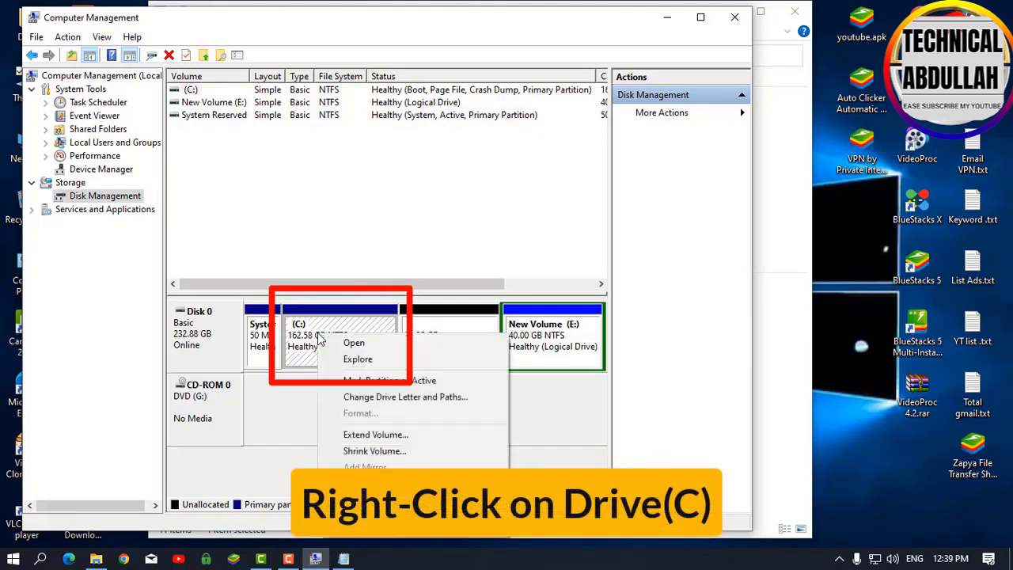
click(434, 436)
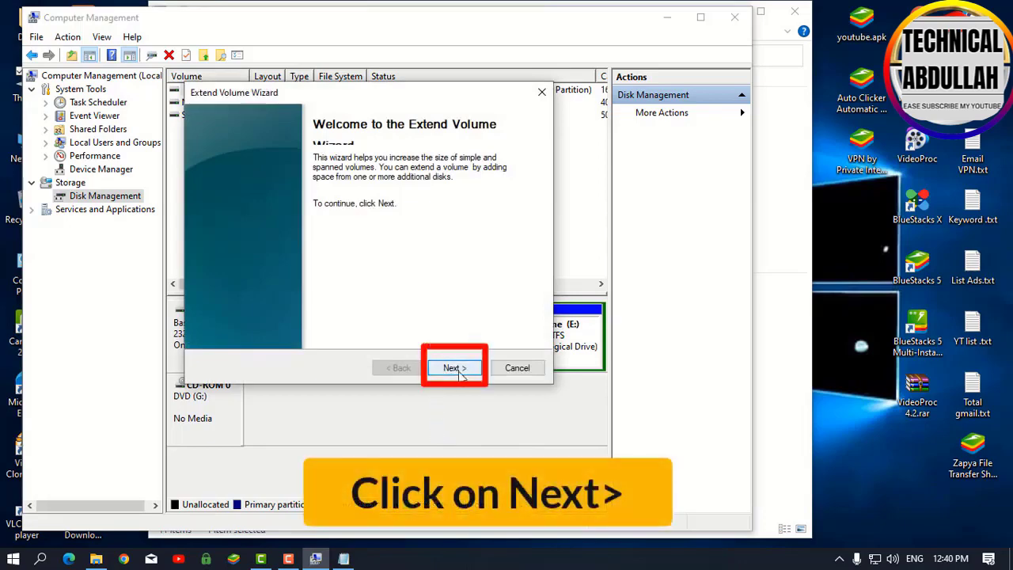
click(459, 372)
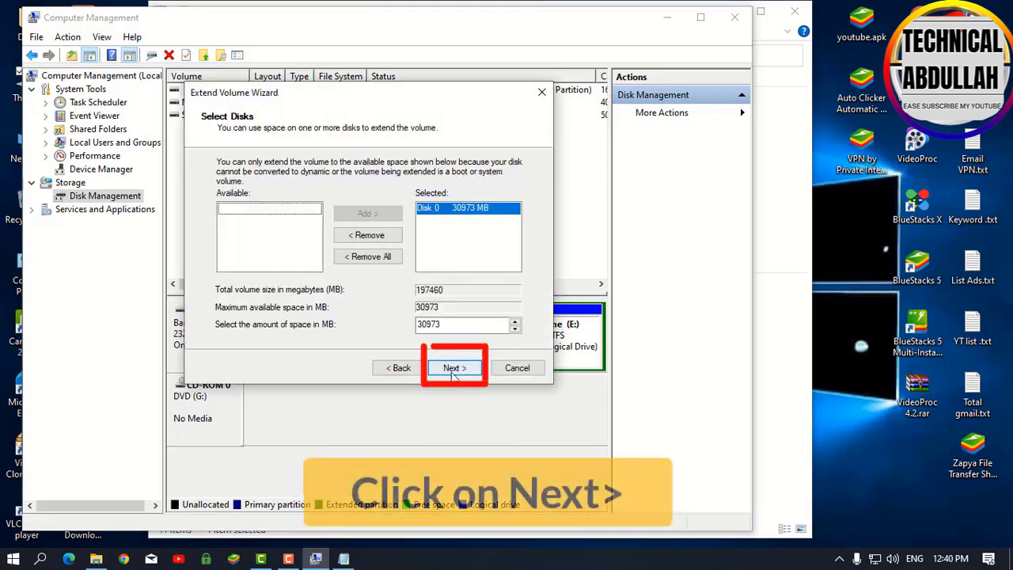
click(457, 373)
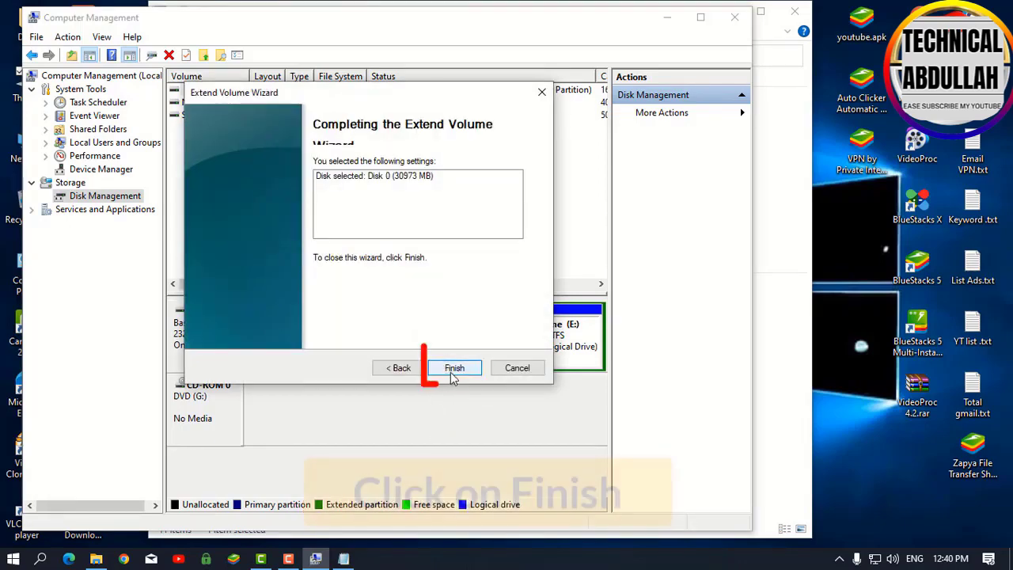
click(455, 369)
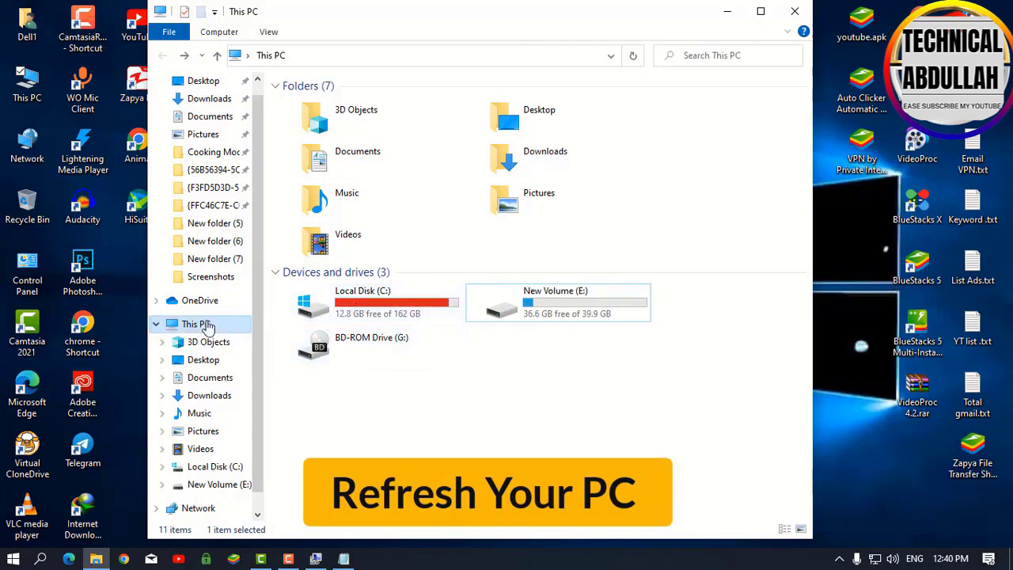
Refresh This PC and check the capacity and free space of Local Disk (C:) in its properties, then close them
click(202, 325)
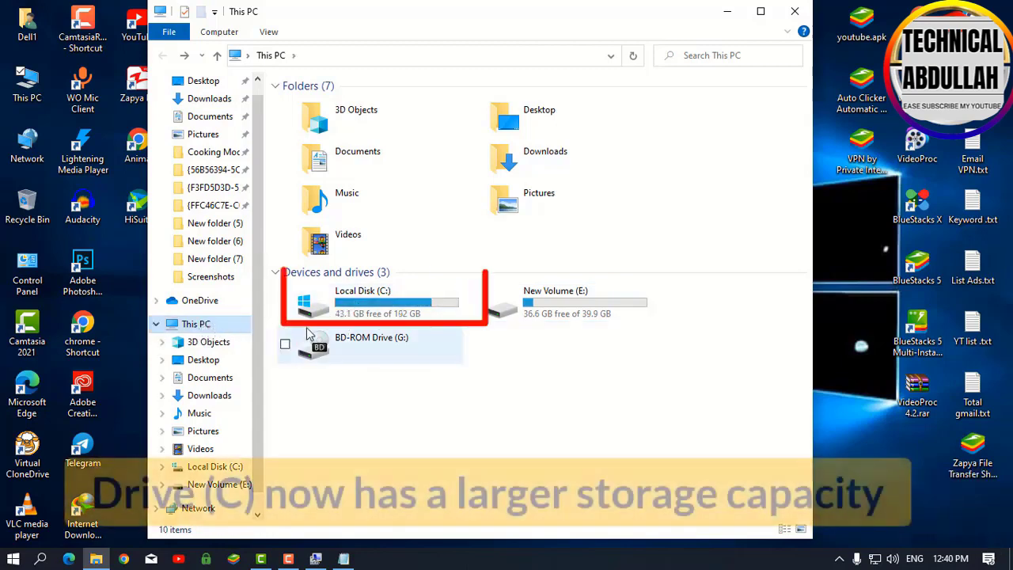
right_click(349, 317)
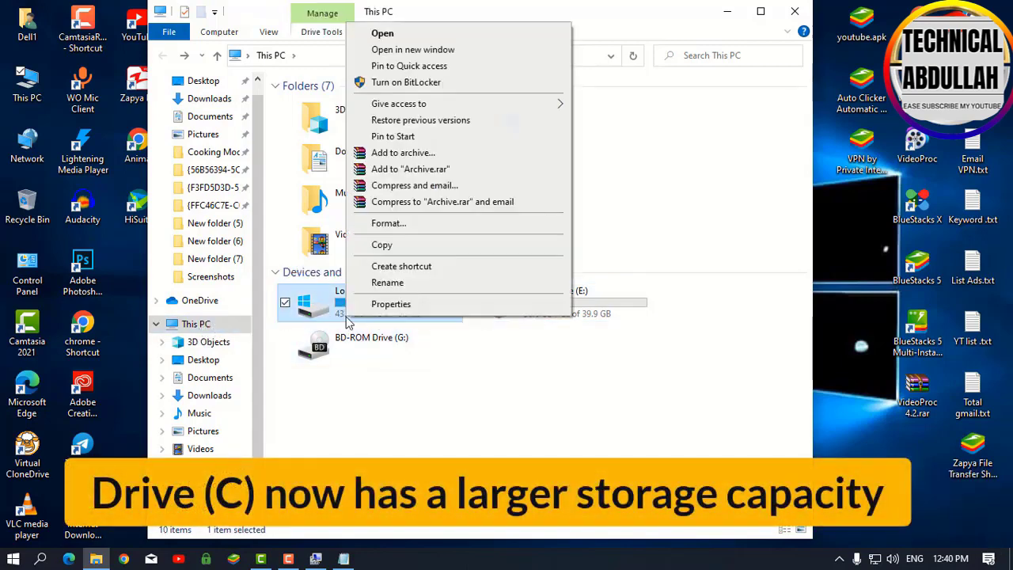
click(388, 305)
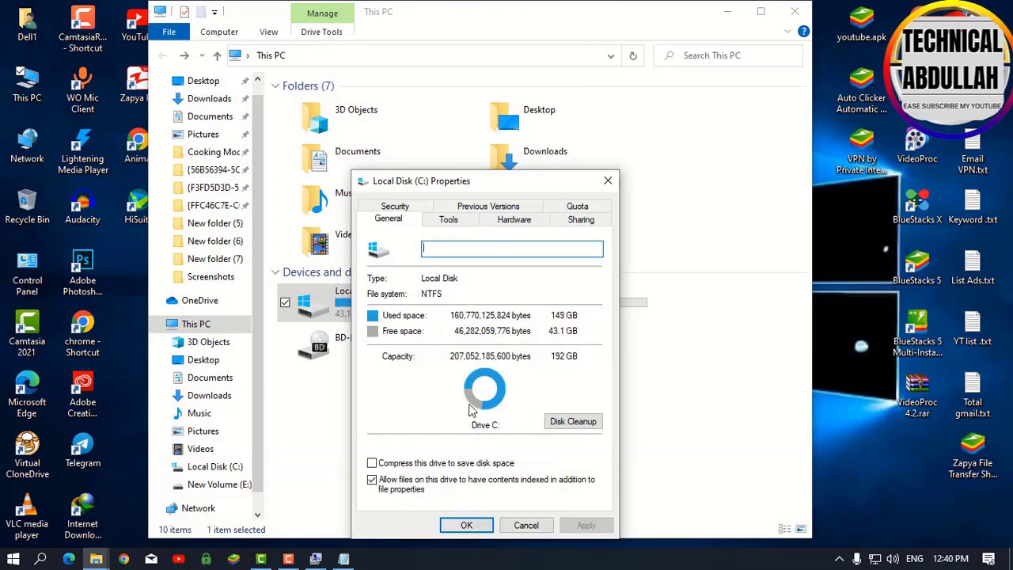
click(467, 525)
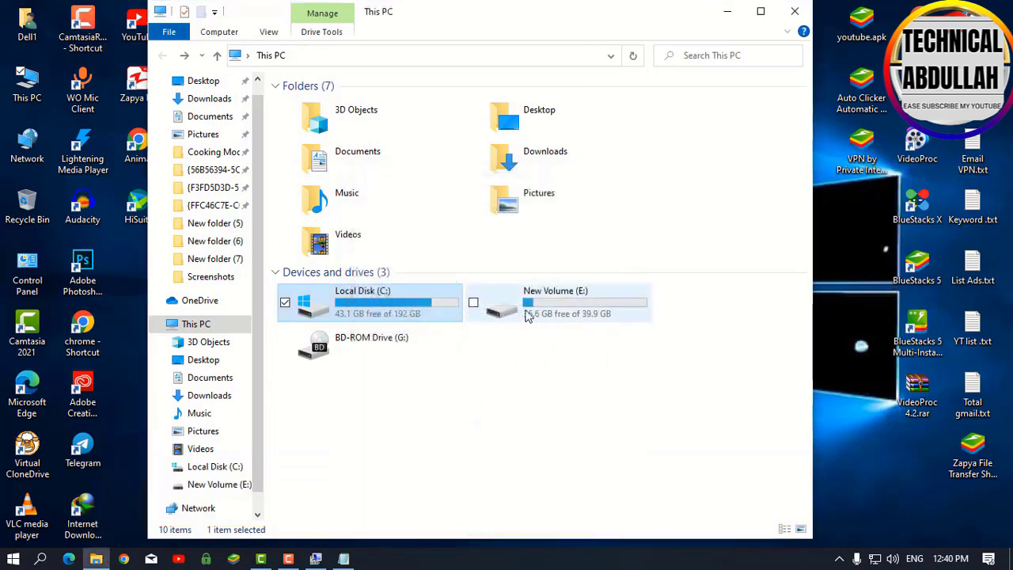